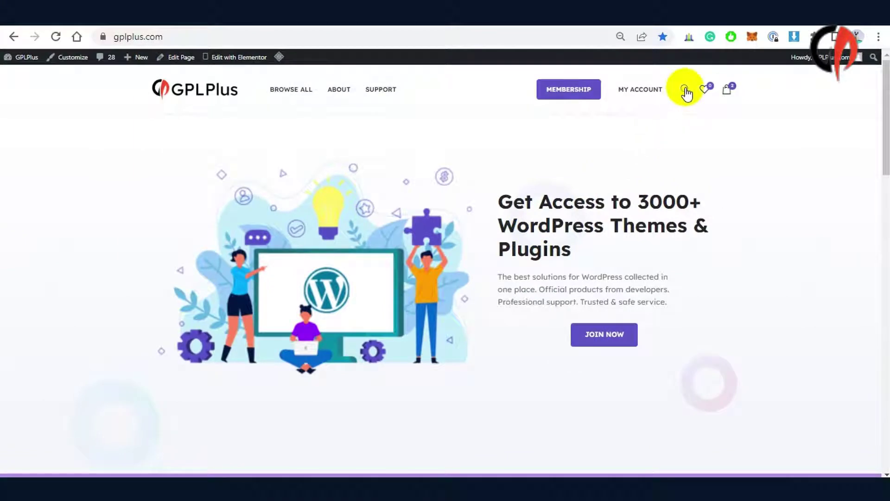
Search the products for "woocommerce subscrip" and open the Downloads section of WooCommerce Subscriptions 4.1.0
click(685, 89)
text(woocomm)
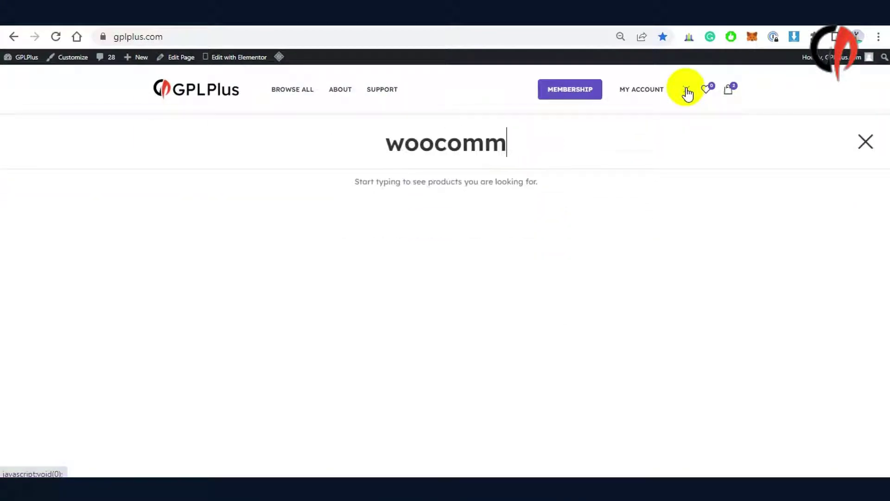
text(erce subscrip)
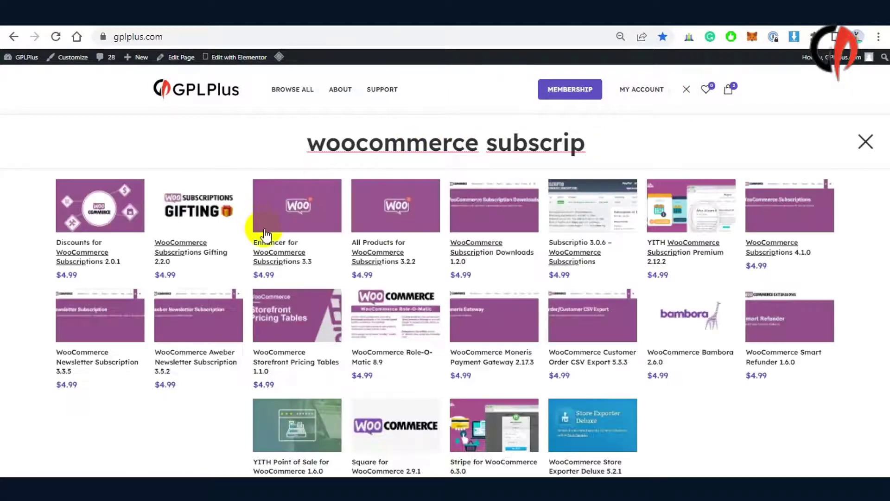
click(783, 211)
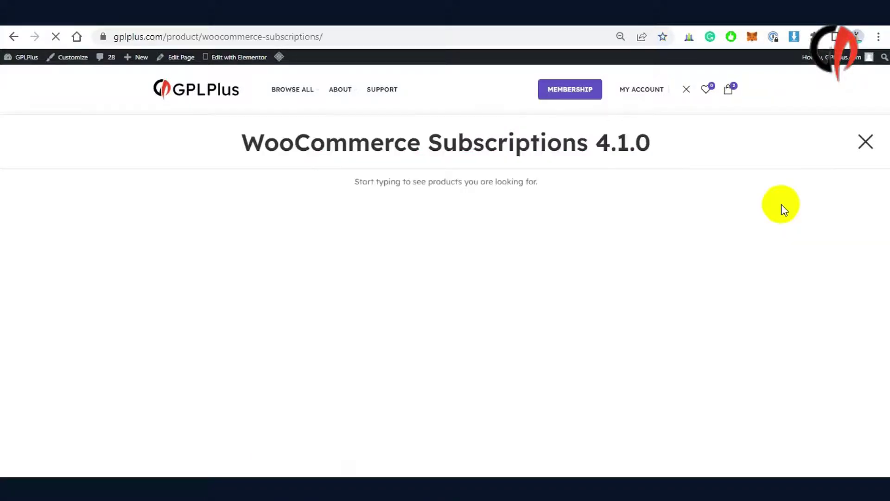
scroll(494, 244, down, 2)
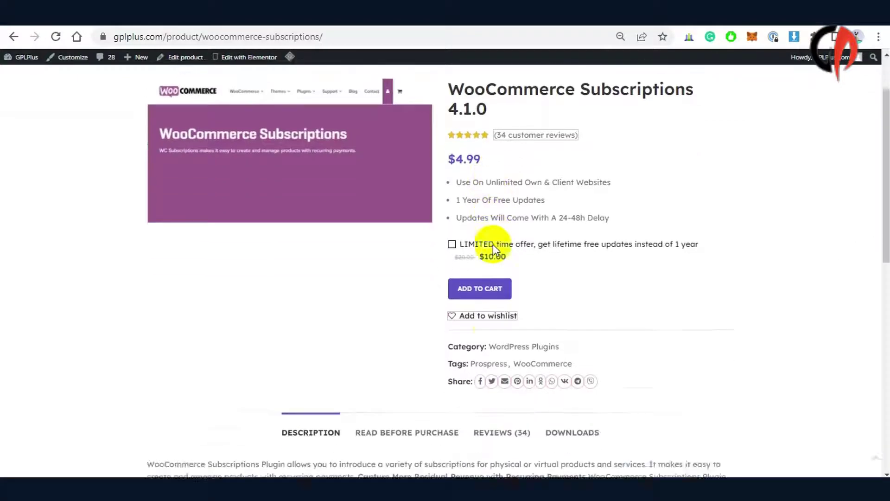
scroll(493, 244, down, 5)
click(569, 181)
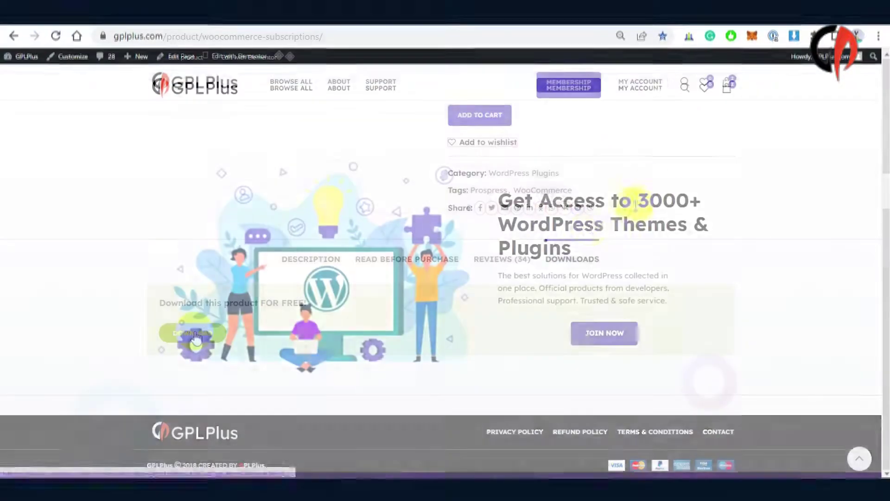
Search the products for "woocommerce subscr" and open the Downloads section of WooCommerce Subscription Downloads 1.2.0
click(684, 88)
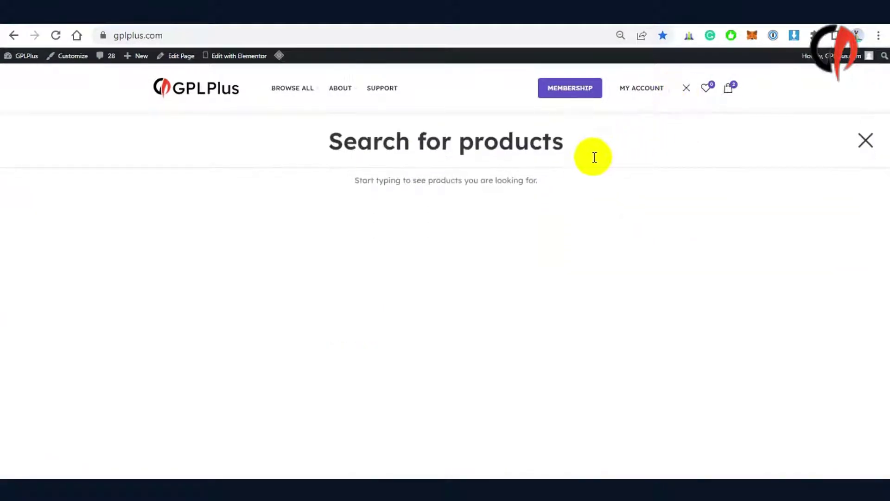
text(Woocommerce subs)
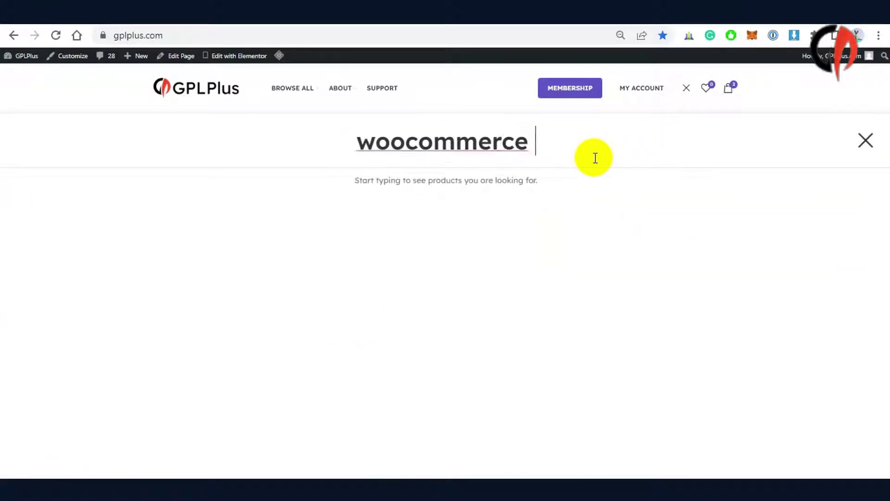
text(cr)
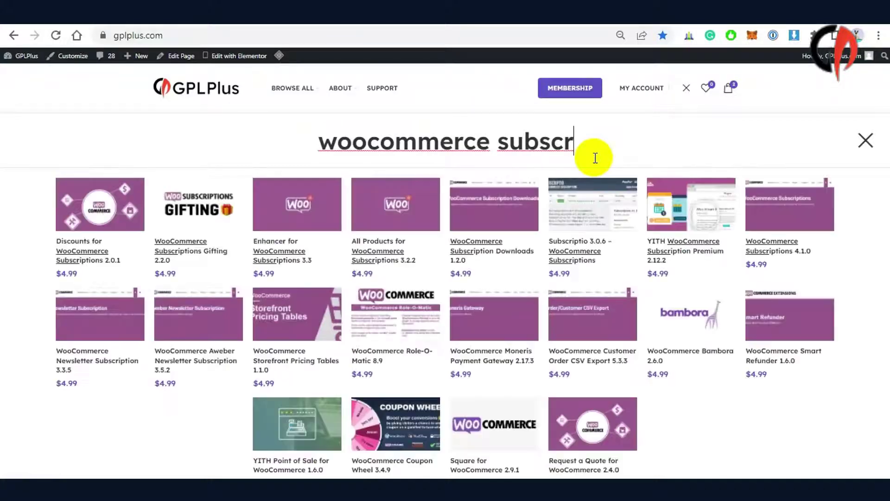
click(490, 210)
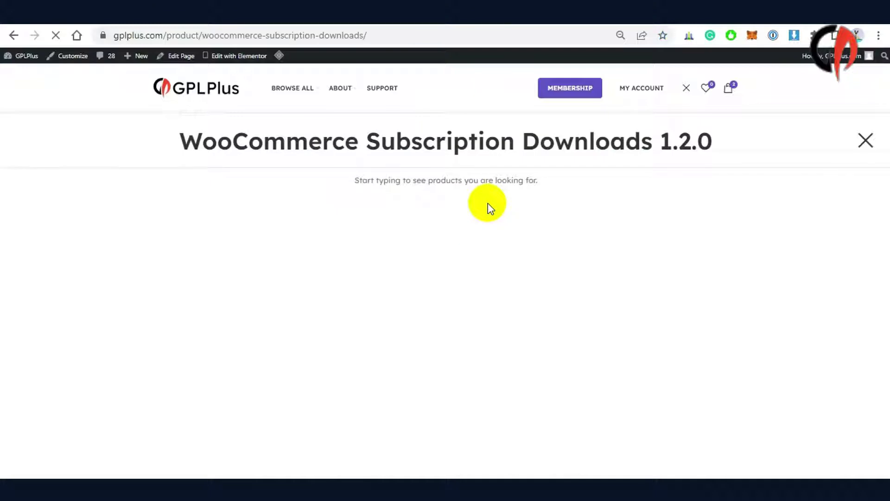
scroll(491, 210, down, 5)
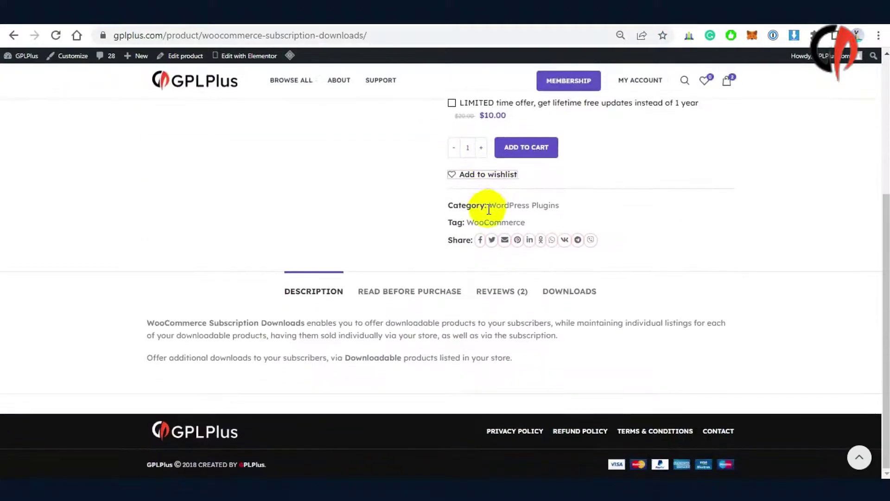
click(561, 291)
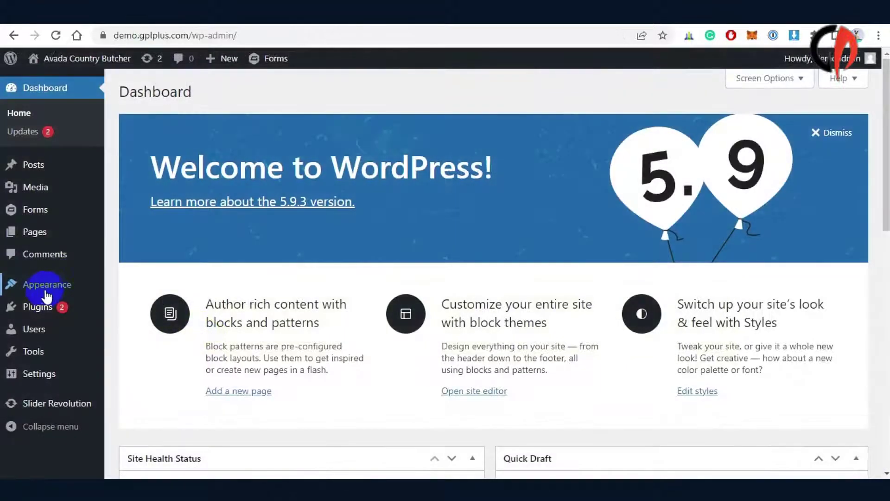
In the WordPress admin, install a new plugin from the uploaded file woocommerce-subscriptions.zip and activate it
mouse_move(37, 307)
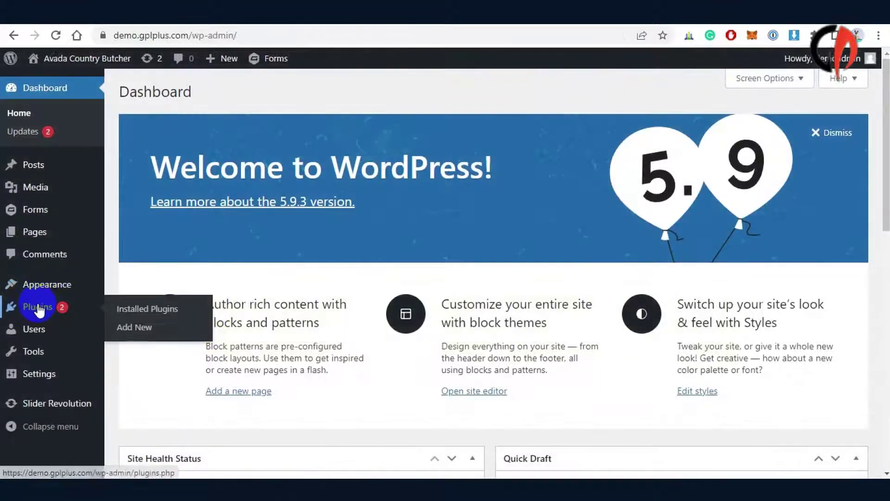
click(141, 328)
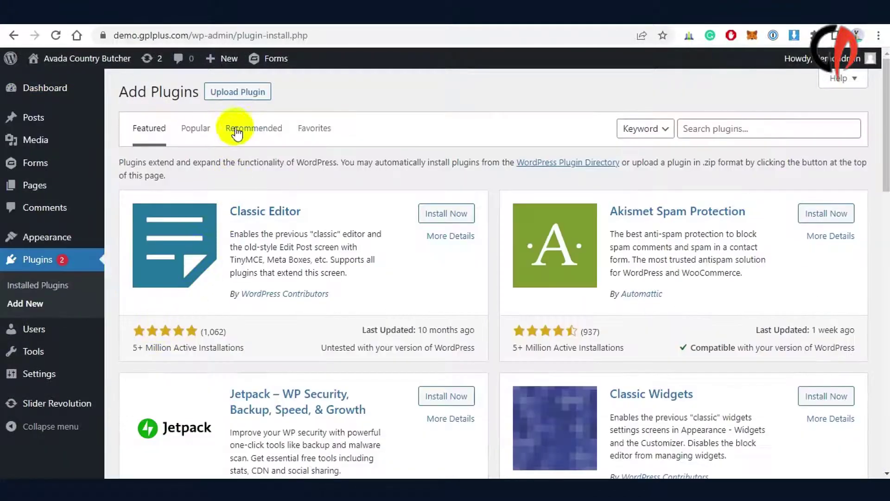
click(237, 93)
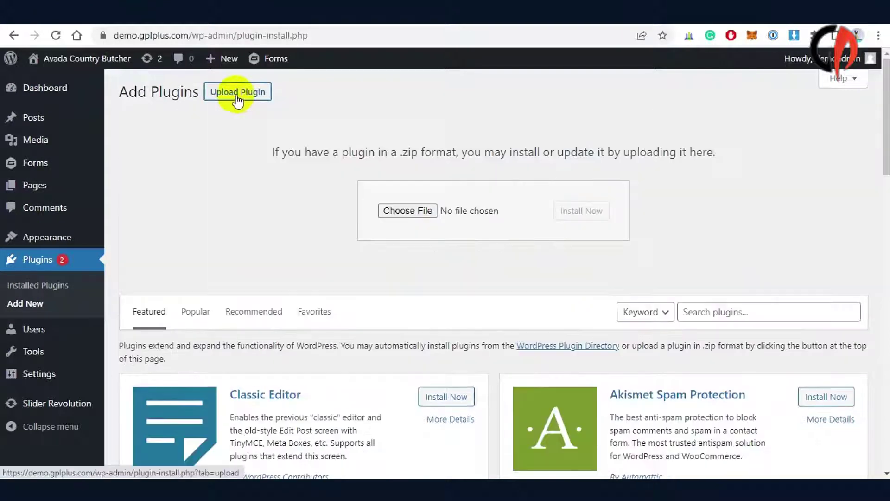
click(406, 208)
click(334, 167)
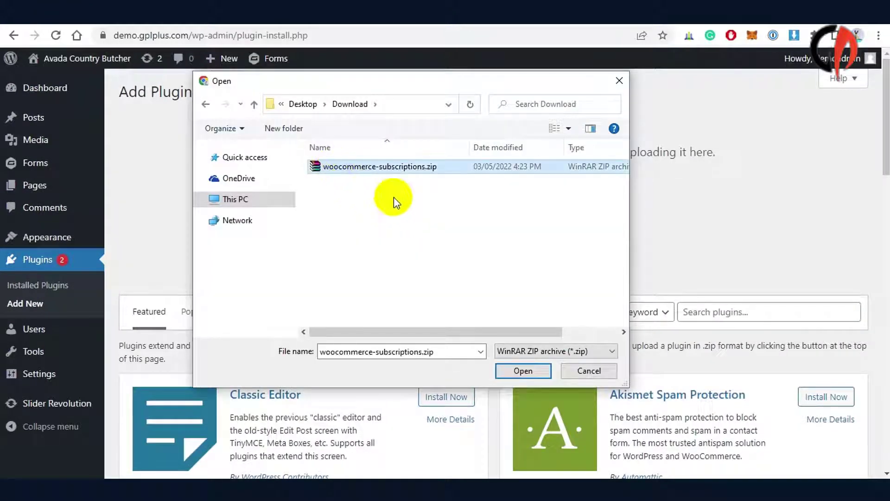
click(511, 371)
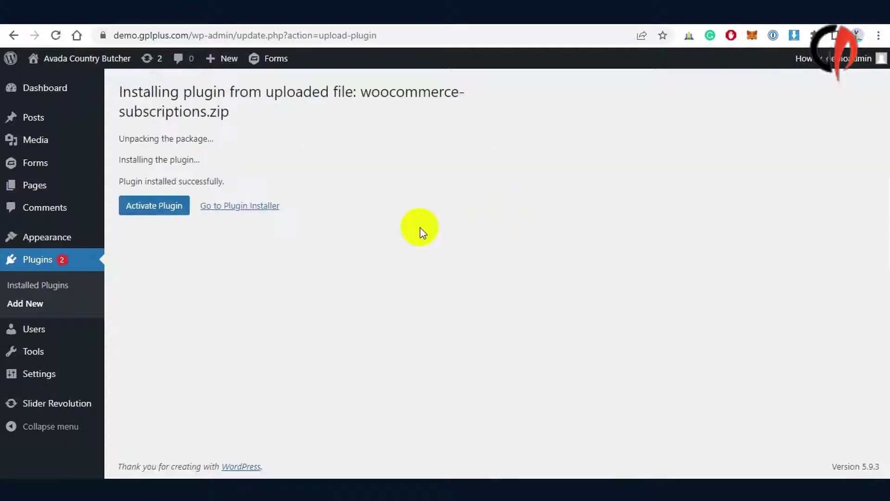
click(155, 207)
Install another plugin from the uploaded file woocommerce-subscriptions-download.zip and activate it
mouse_move(40, 404)
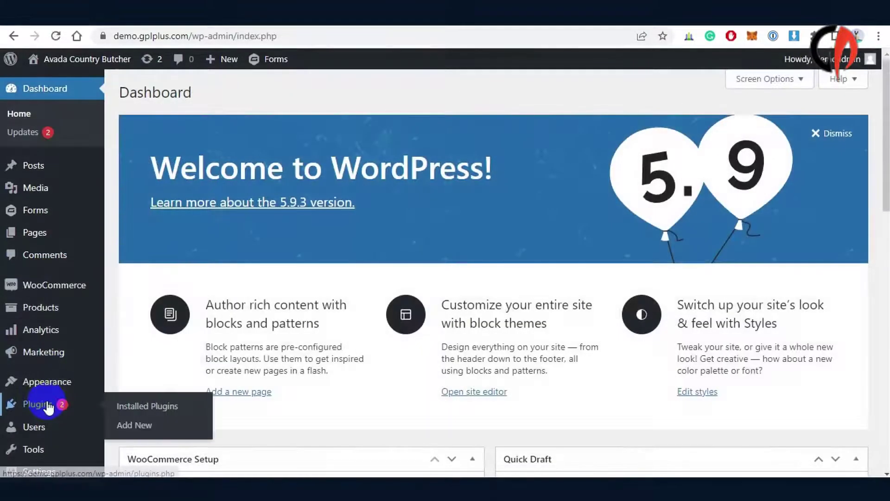
click(134, 426)
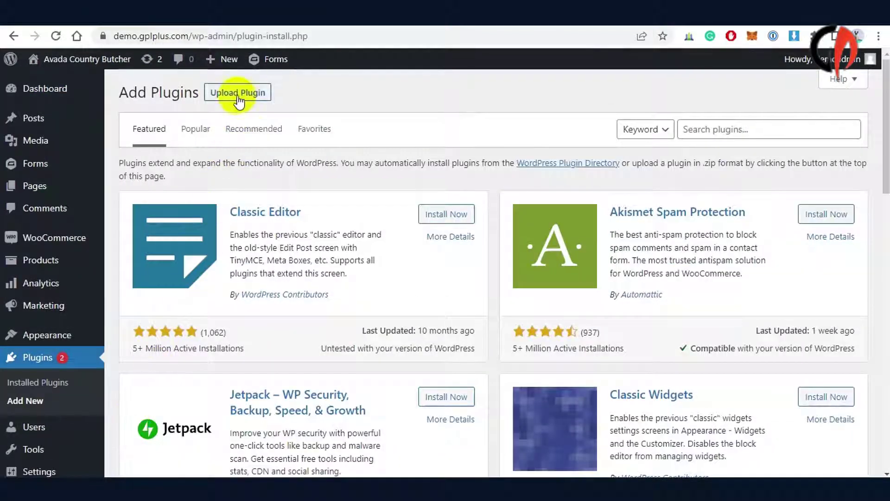
click(238, 98)
click(400, 210)
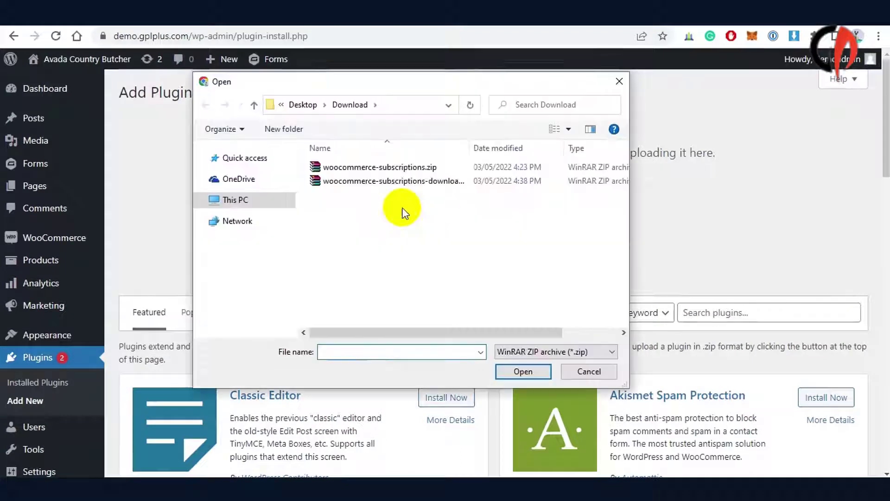
drag(468, 146, 523, 145)
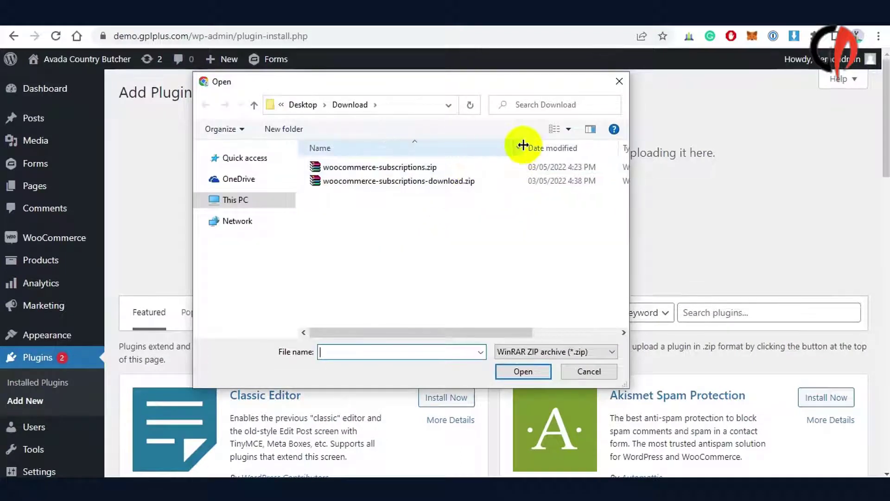
click(447, 179)
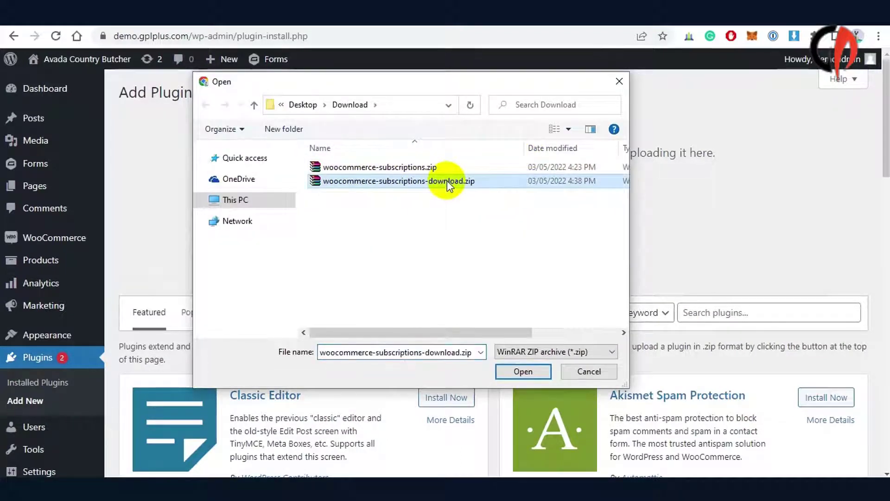
click(518, 371)
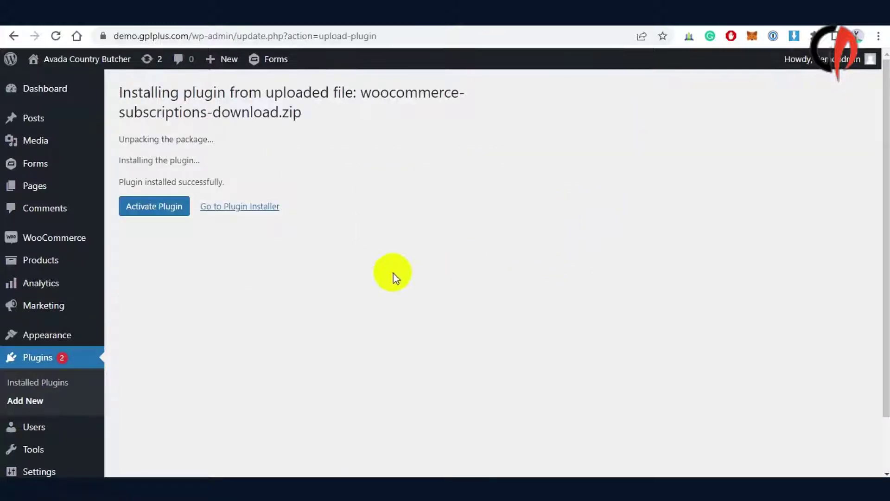
click(157, 208)
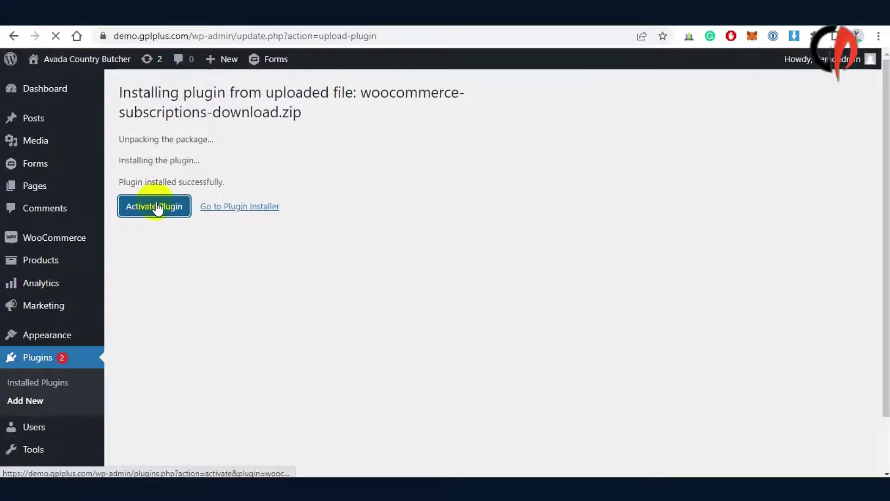
Add a new WooCommerce product and name it "1-Month Subscription"
mouse_move(43, 284)
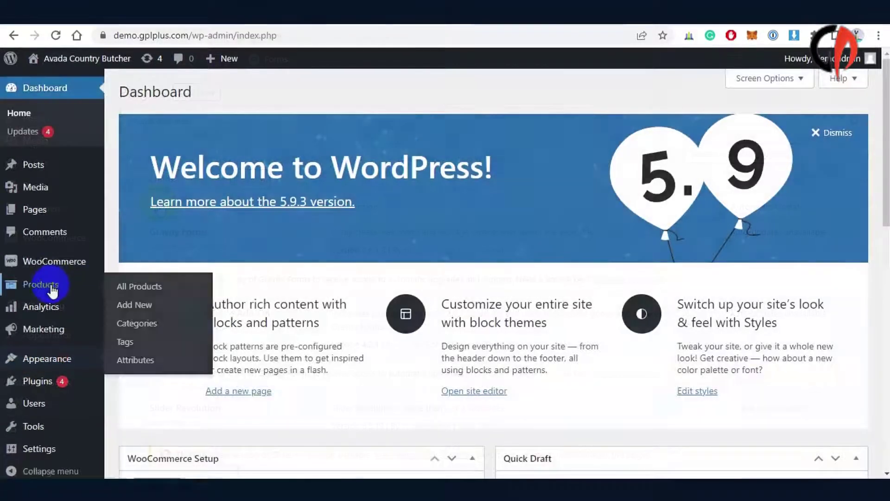
click(141, 306)
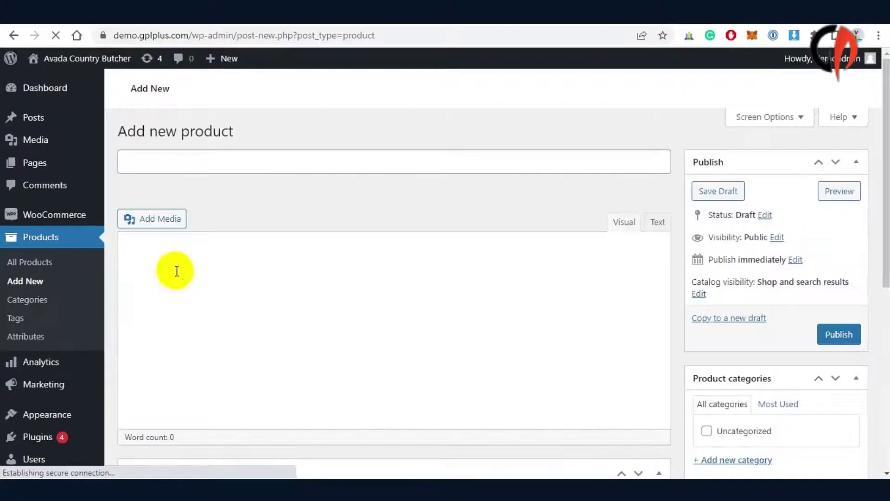
click(197, 164)
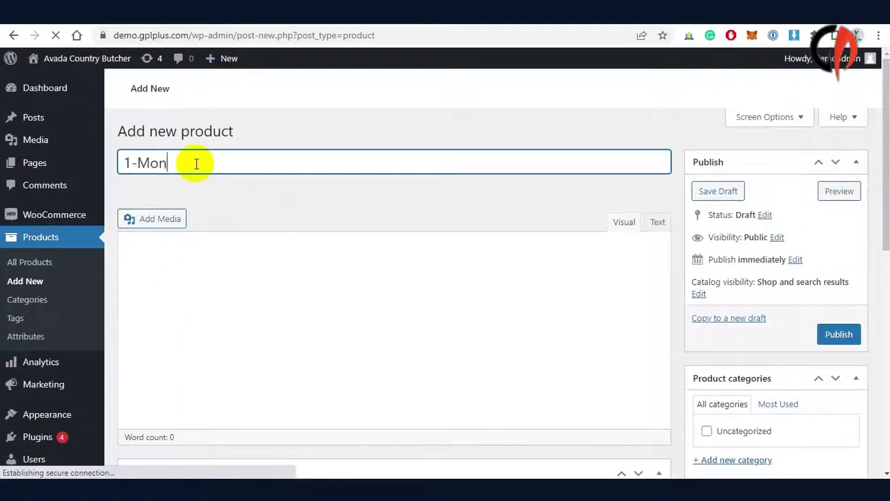
text(1-Month Subscrip)
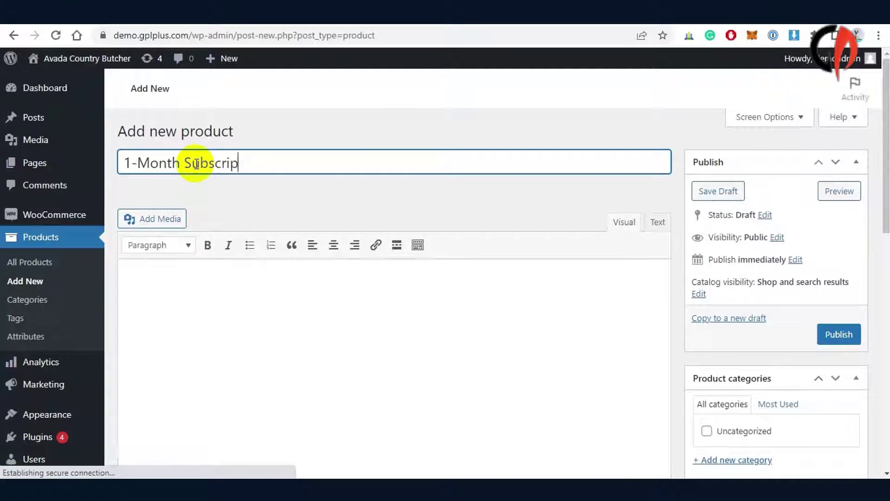
text(tion)
Copy the product title "1-Month Subscription" into the product's main description
key(ctrl+a)
key(ctrl+c)
click(179, 286)
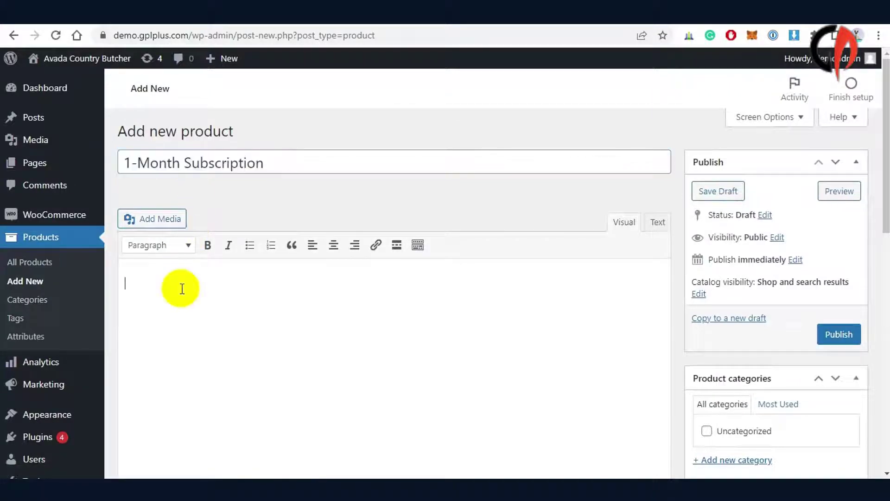
key(ctrl+v)
Upload sub.jpg from the Download folder and set it as the product image
scroll(825, 288, down, 7)
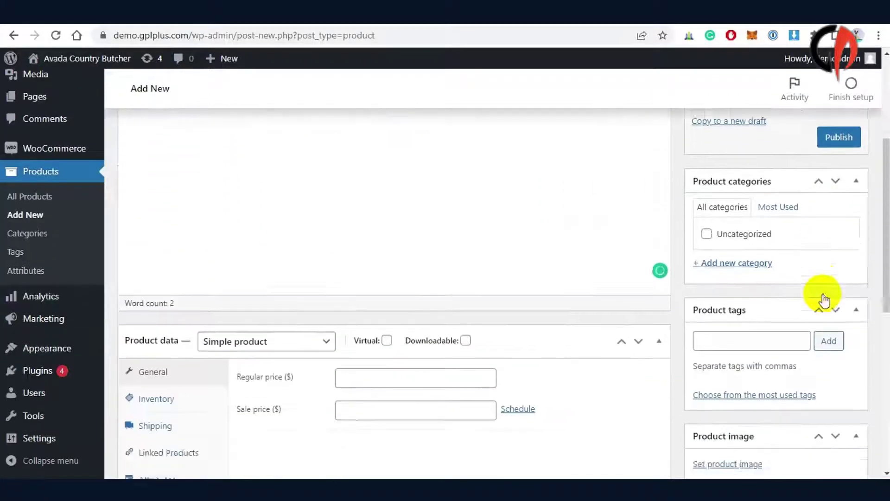
click(741, 334)
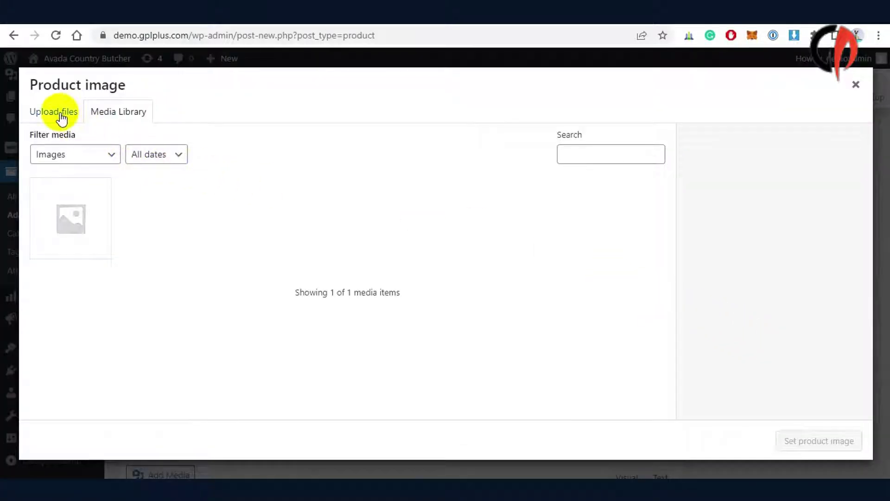
click(58, 113)
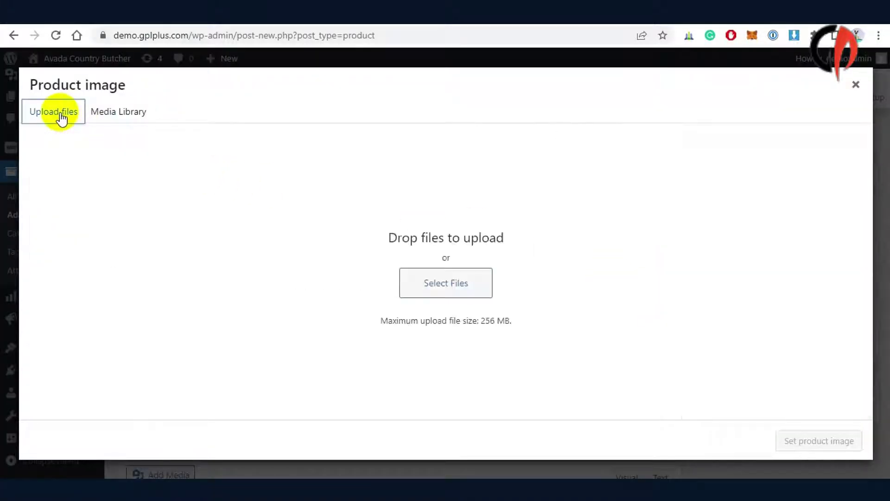
click(438, 286)
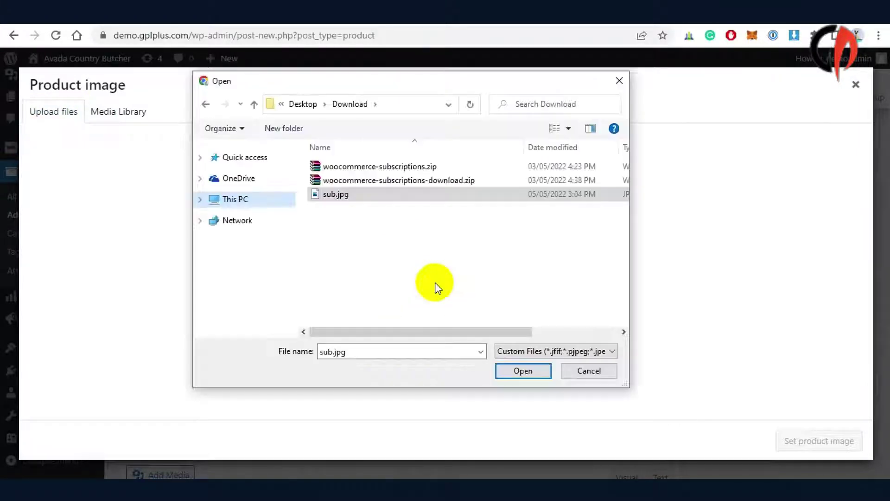
click(510, 370)
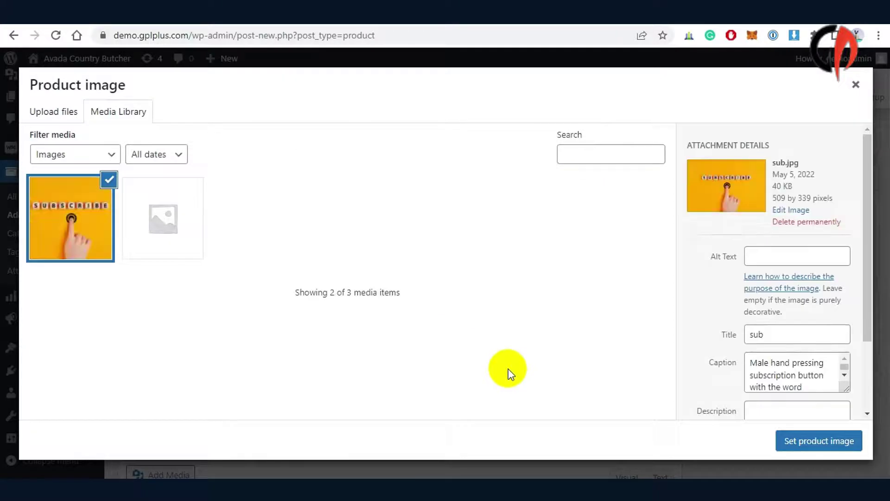
click(718, 186)
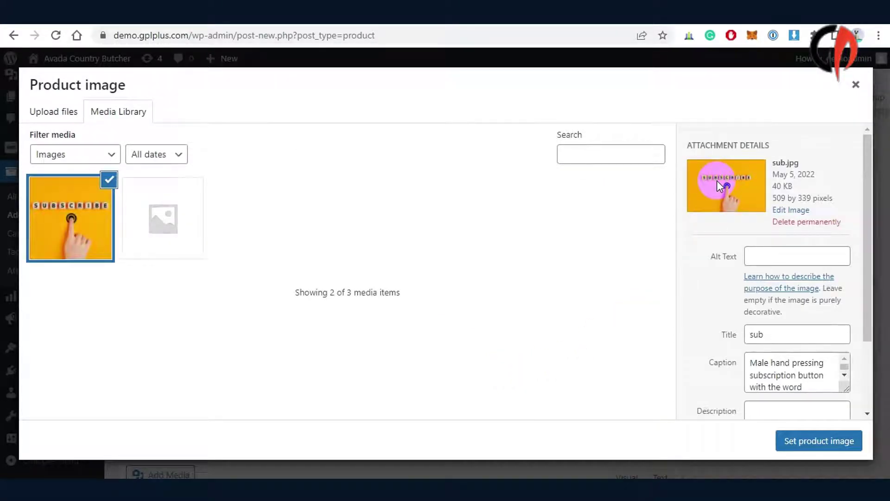
click(806, 439)
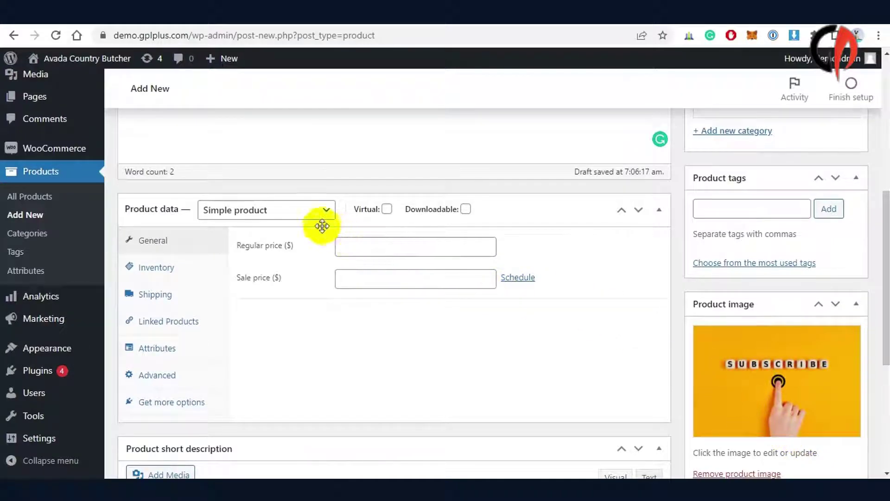
Make the product a simple subscription priced at $0 every month with a 2-day free trial
click(274, 213)
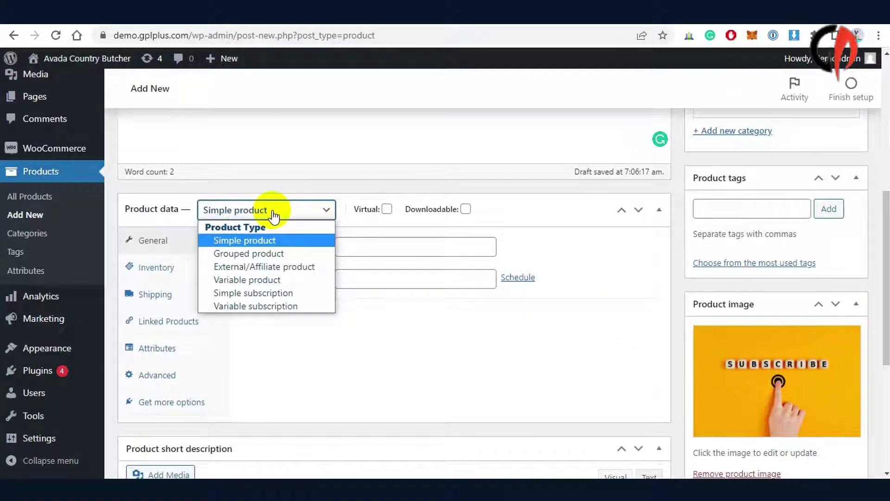
click(258, 293)
click(368, 246)
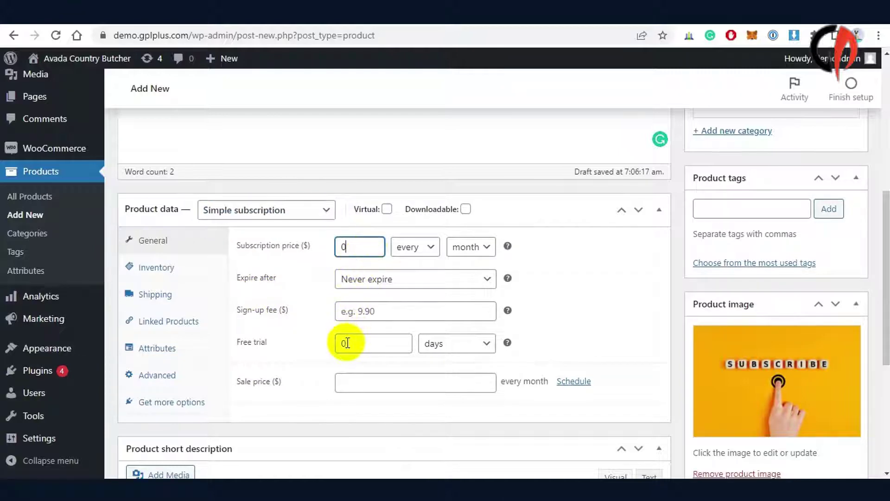
text(0)
drag(347, 342, 340, 343)
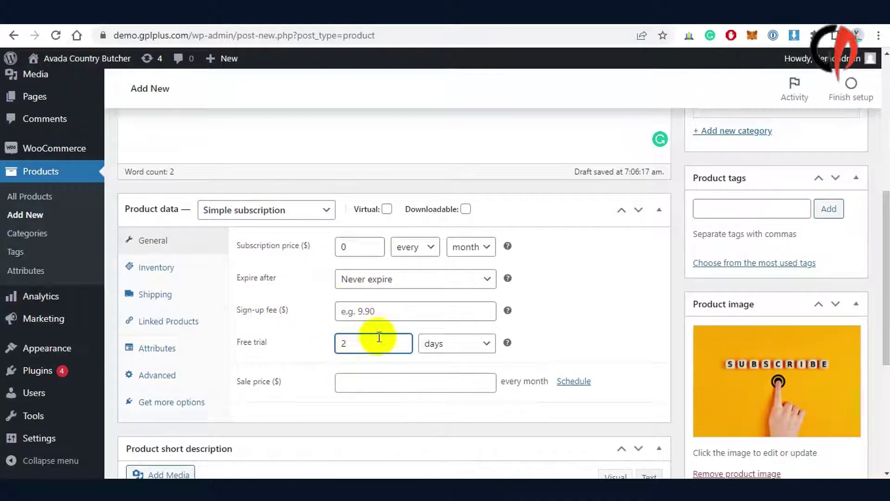
Publish the 1-Month Subscription product
scroll(546, 345, down, 1)
scroll(544, 344, down, 1)
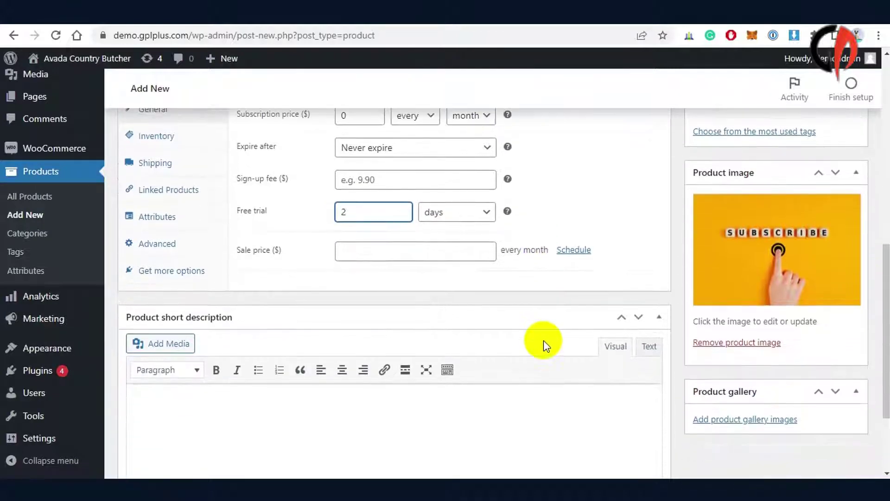
scroll(544, 343, up, 4)
scroll(543, 340, up, 3)
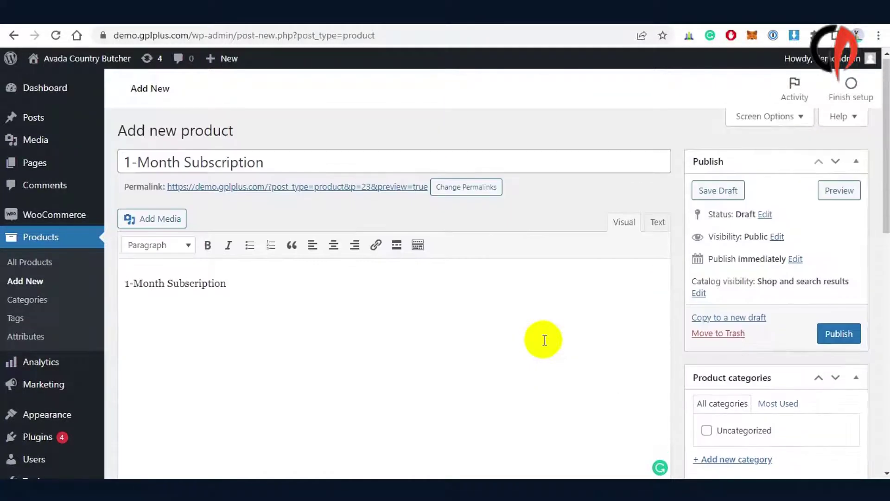
click(829, 335)
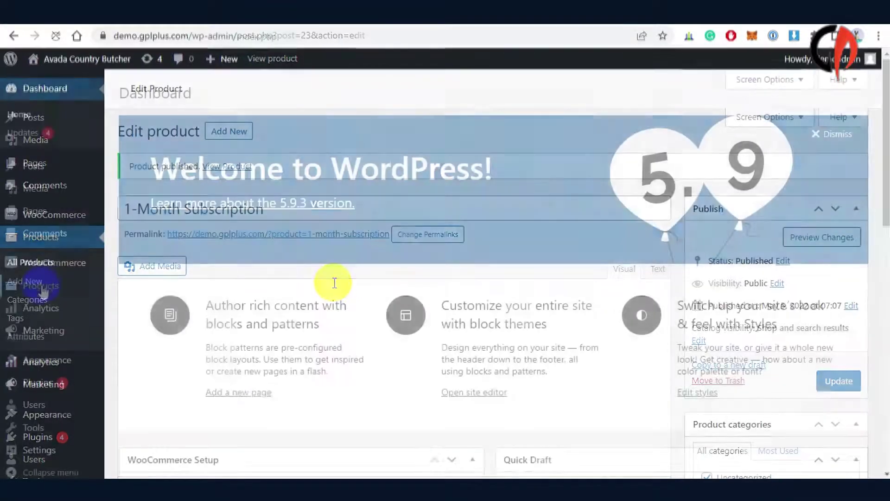
Add another new product and name it "Service/Downloadable"
mouse_move(54, 289)
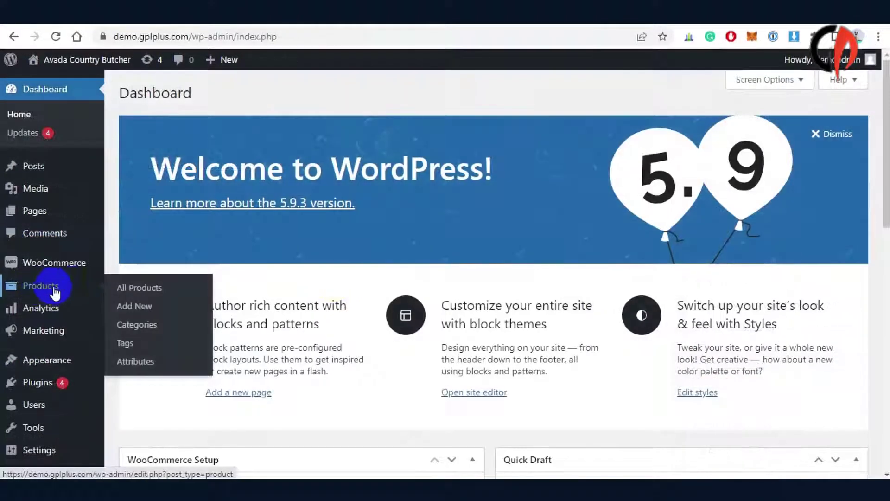
click(136, 307)
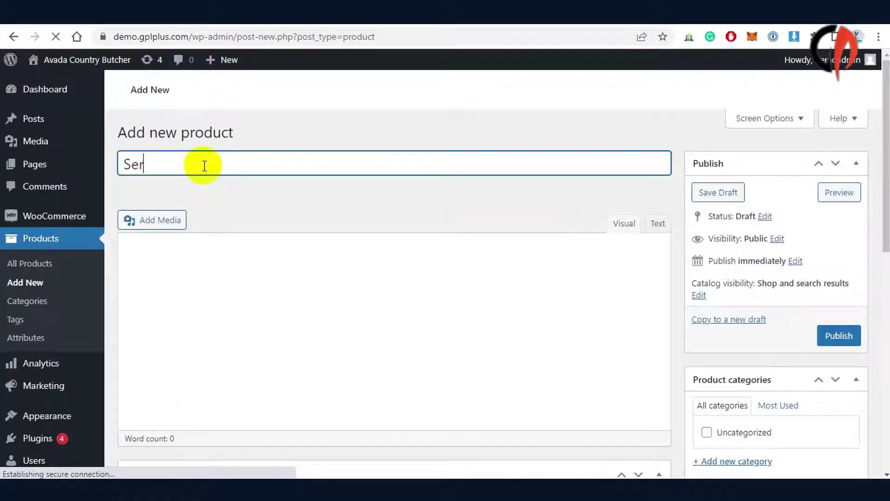
text(Service/Down)
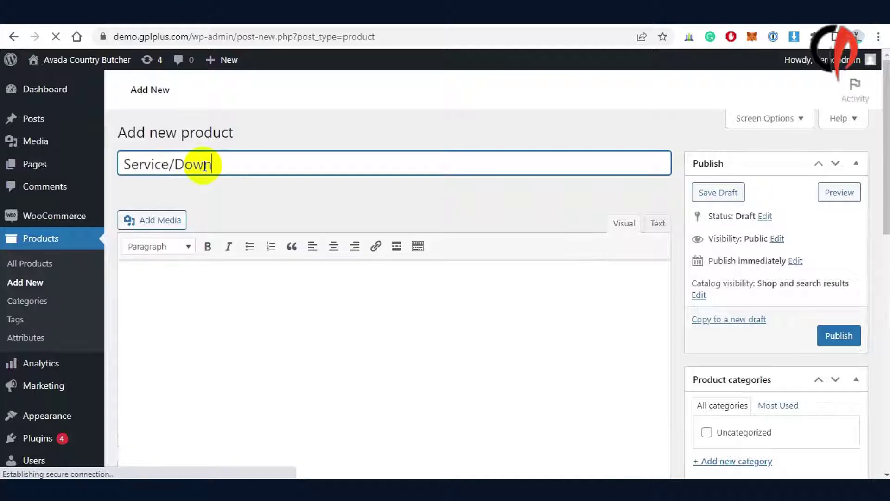
text(loadable)
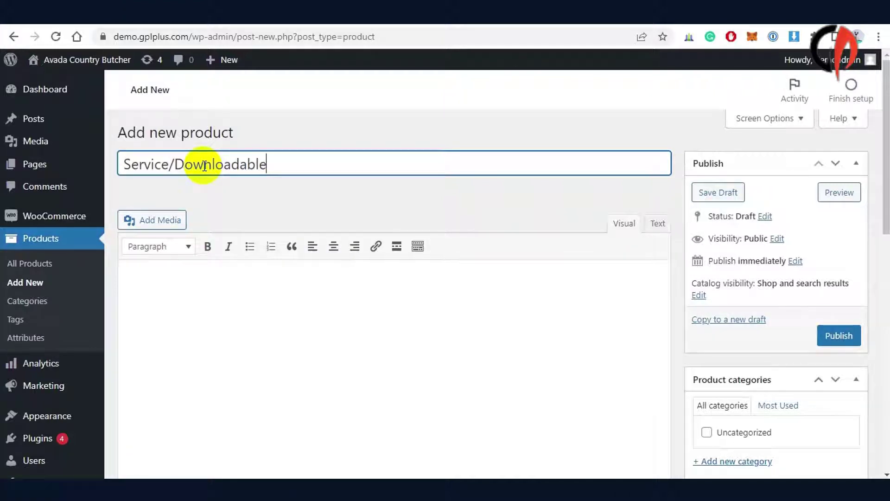
Copy the product title "Service/Downloadable" into the main description
key(ctrl+a)
click(185, 284)
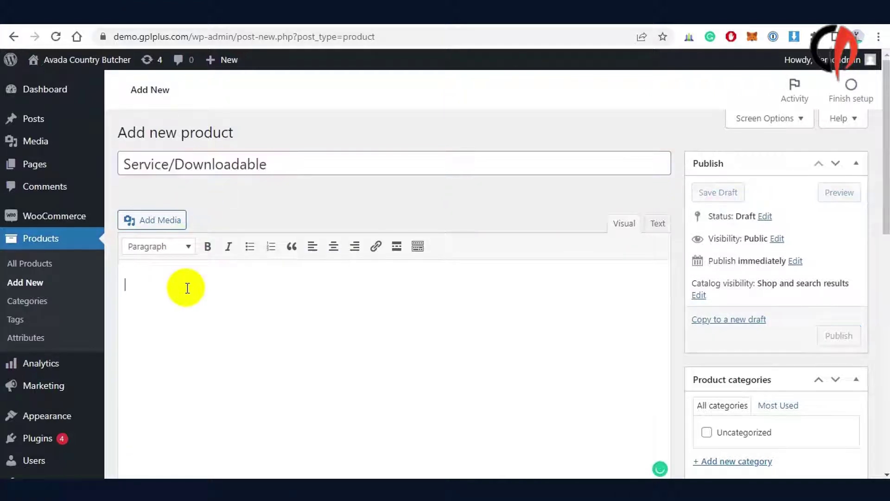
key(ctrl+v)
Upload download-image.jpg from the Download folder and set it as the product image
scroll(793, 308, down, 7)
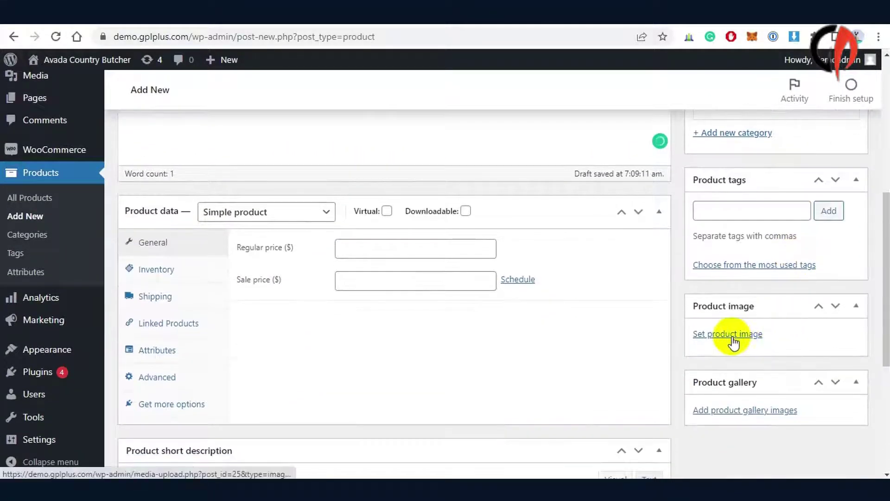
click(733, 336)
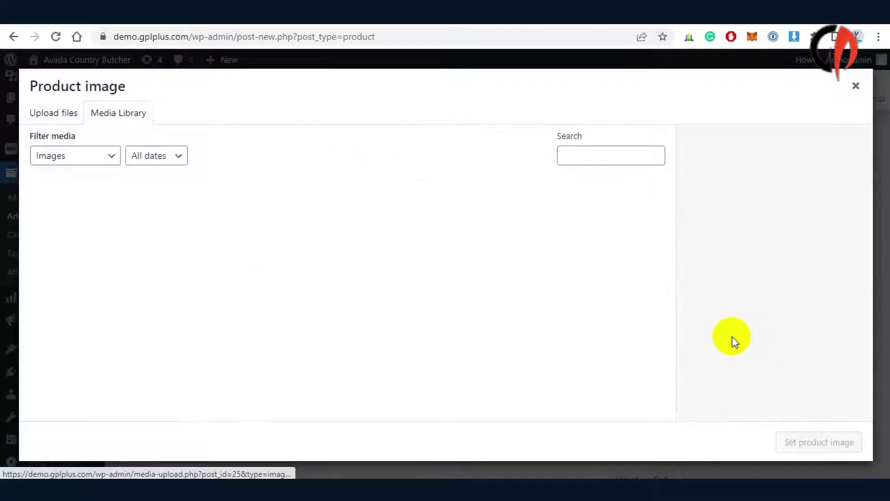
click(54, 113)
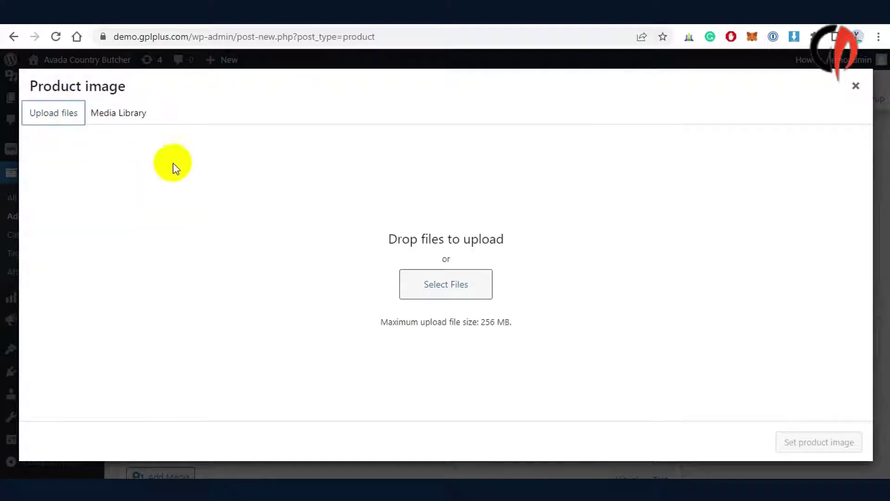
click(435, 288)
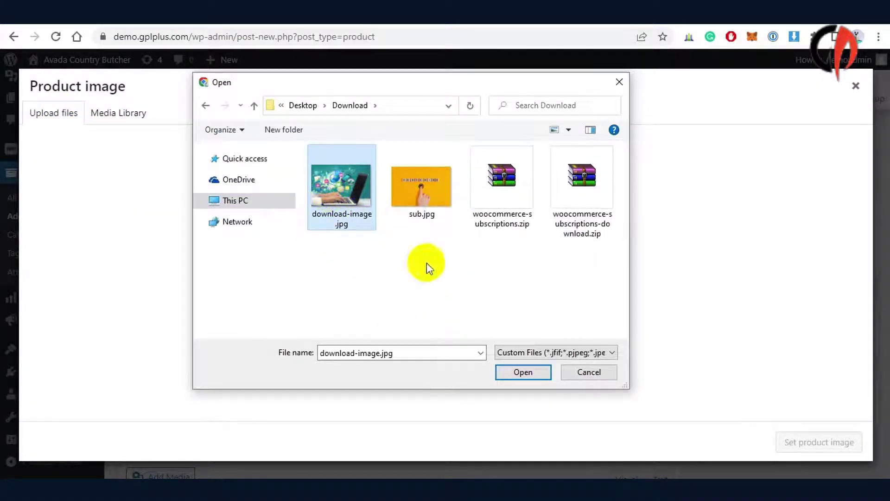
click(518, 371)
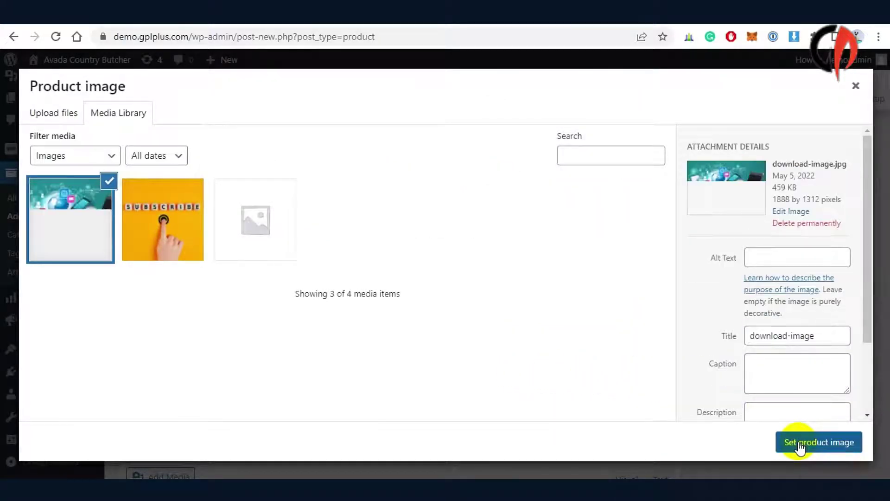
click(800, 445)
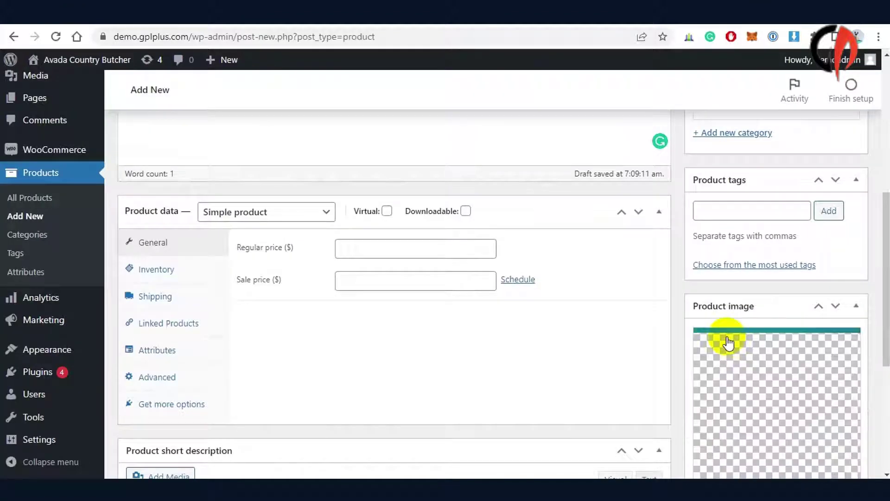
Make the simple product downloadable, with a regular price of $9 and a sale price of $4
scroll(707, 345, down, 1)
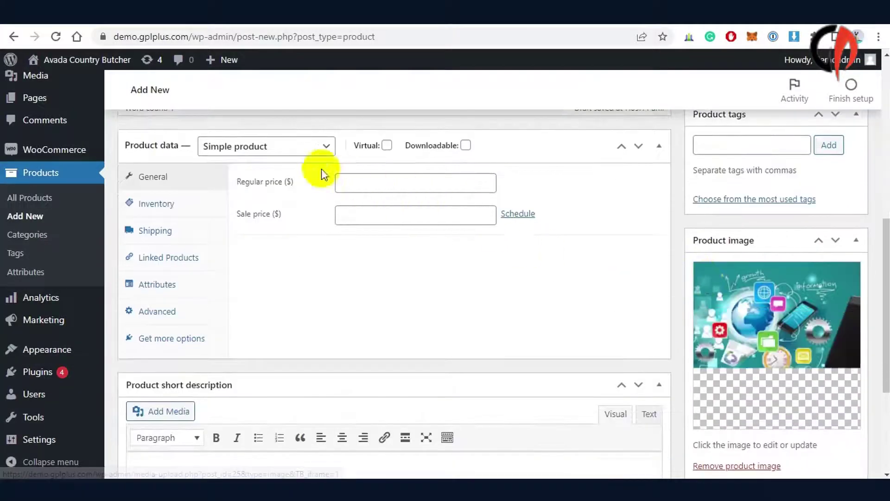
click(250, 148)
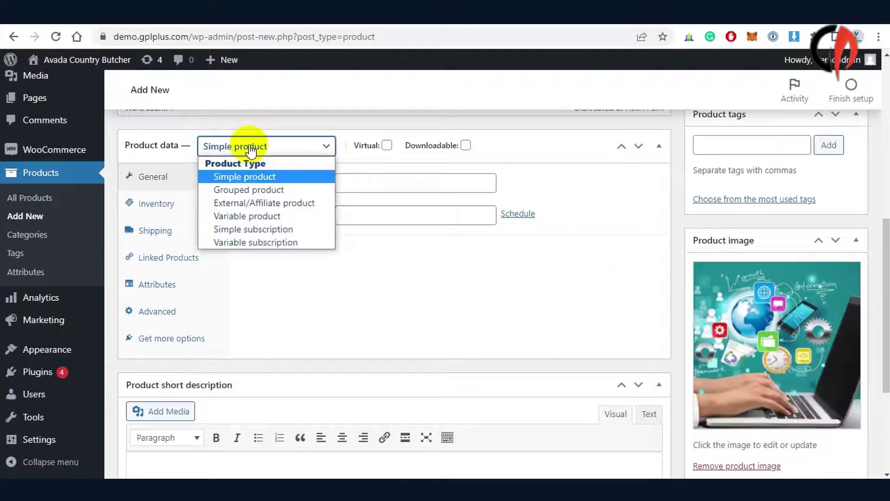
click(241, 176)
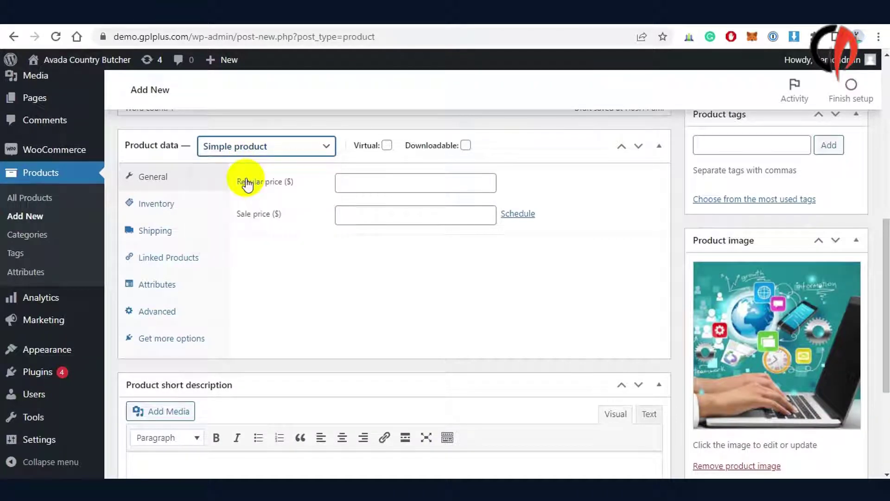
click(465, 146)
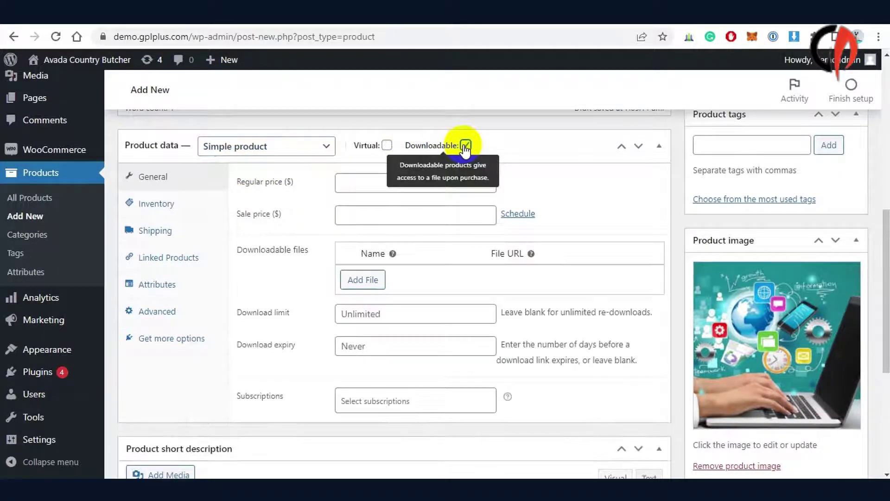
click(377, 184)
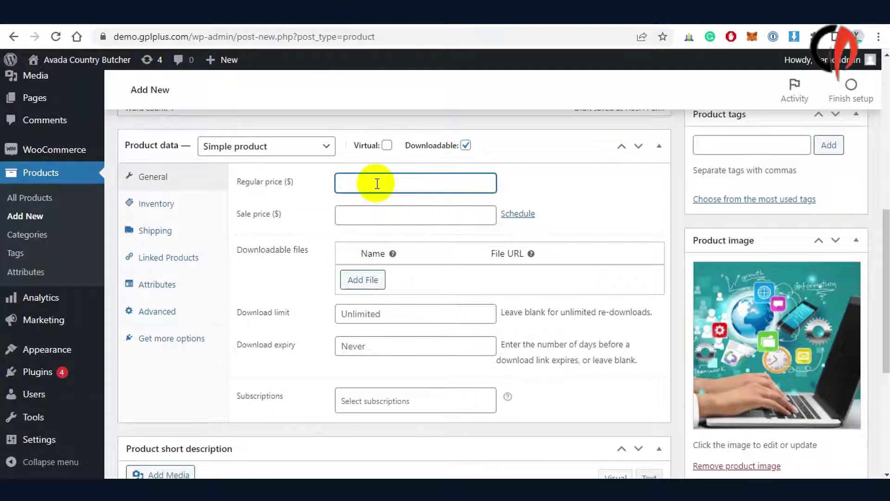
text(9)
click(355, 222)
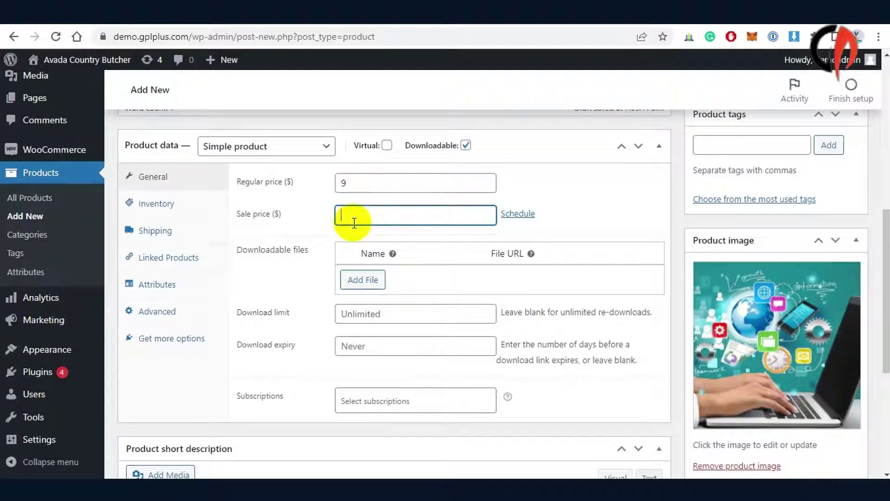
Add download-image.jpg from the media library as a downloadable file and name it "Download"
click(353, 284)
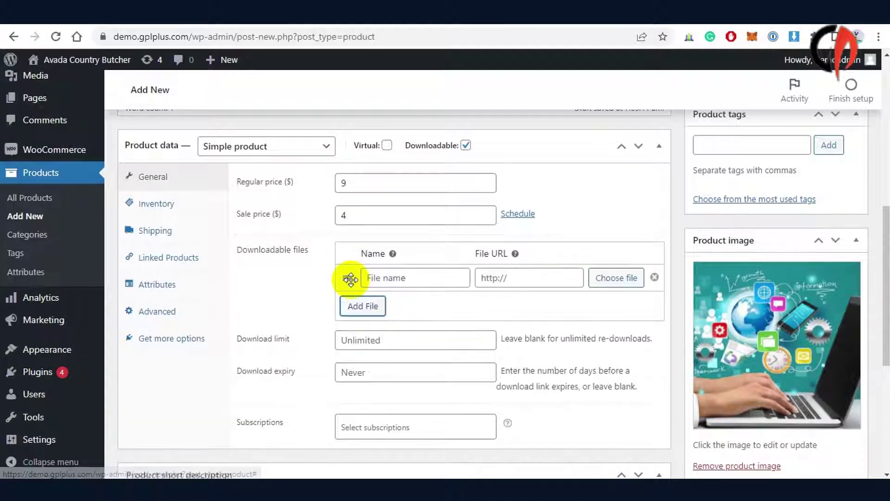
click(603, 279)
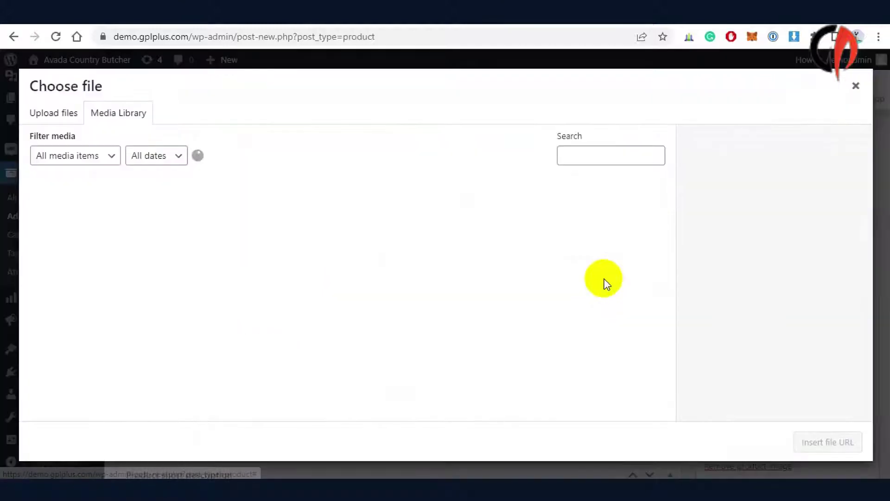
click(106, 215)
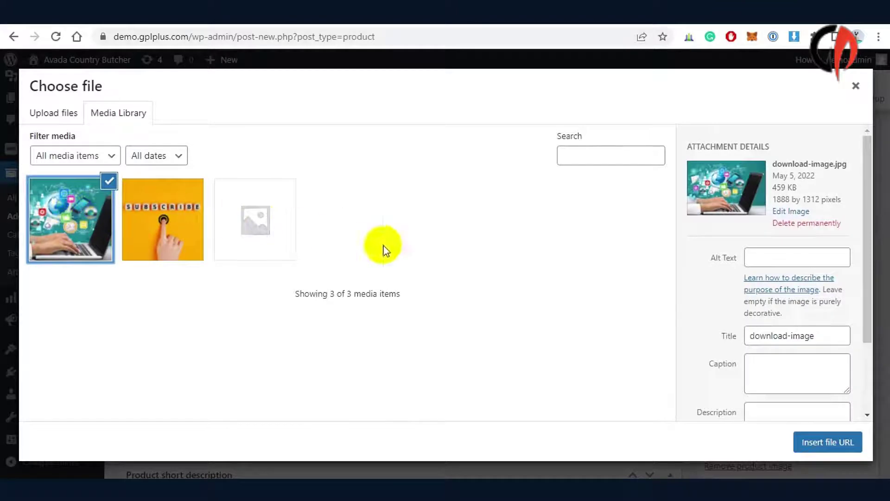
click(813, 447)
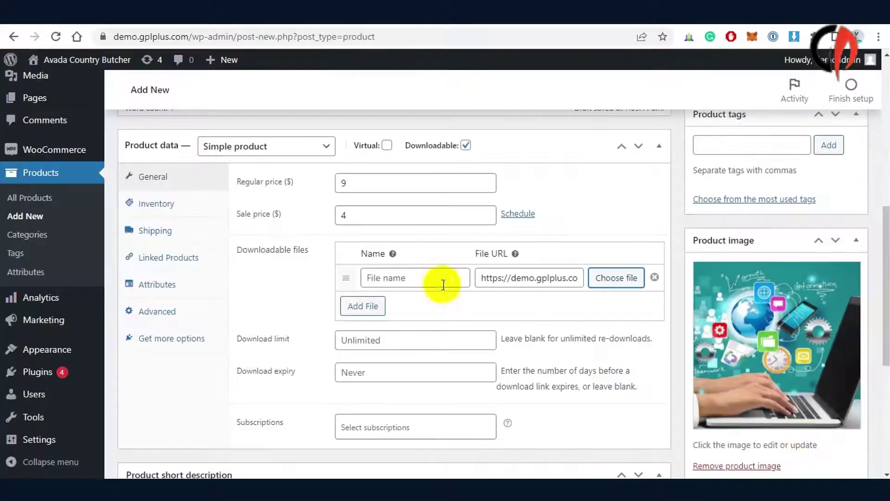
click(399, 277)
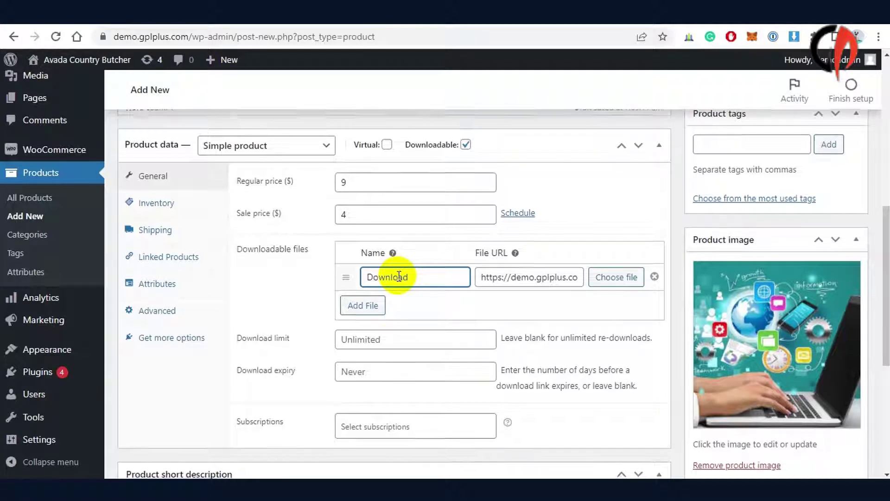
Link the downloadable product to the 1-Month Subscription under its subscriptions setting
scroll(399, 277, down, 4)
scroll(397, 278, up, 1)
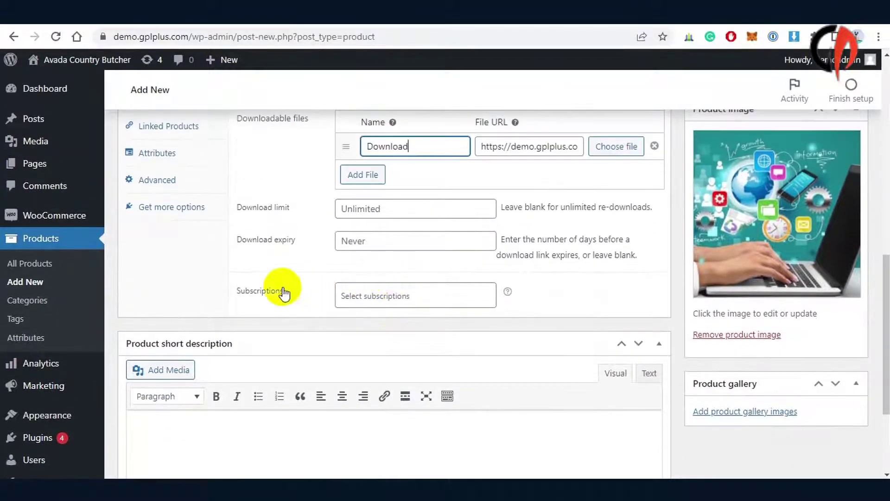
double_click(244, 295)
drag(284, 294, 375, 292)
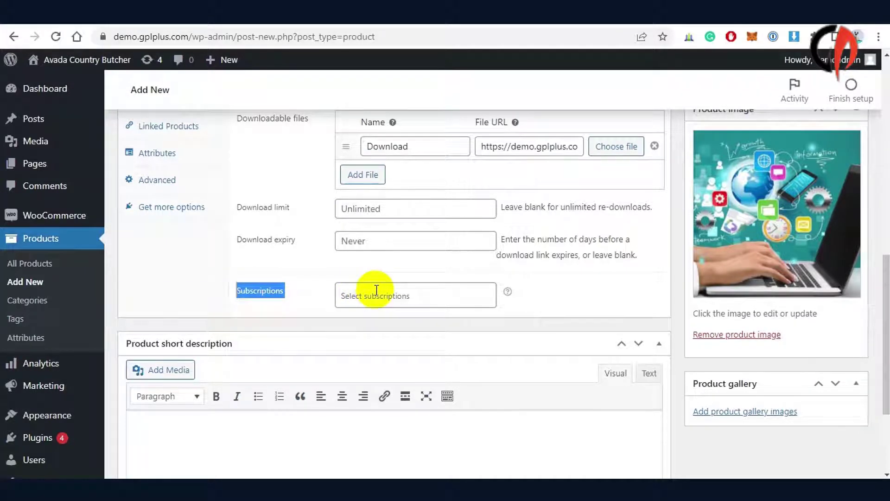
click(376, 290)
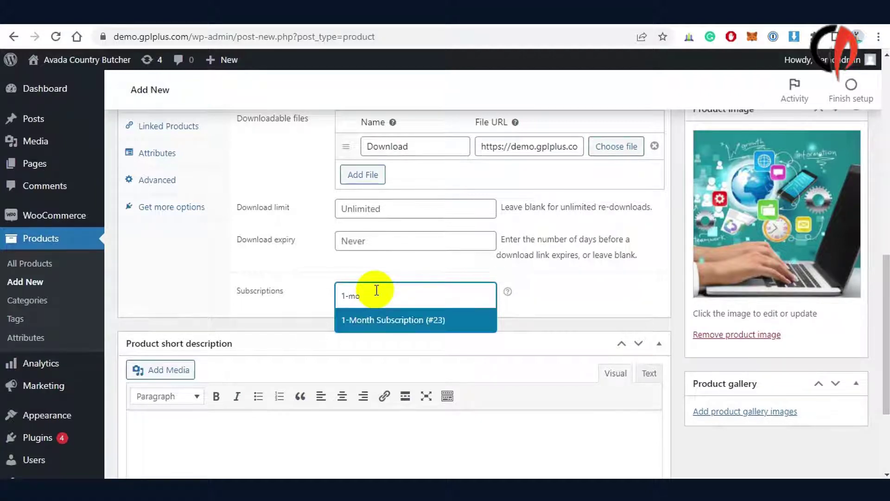
click(379, 324)
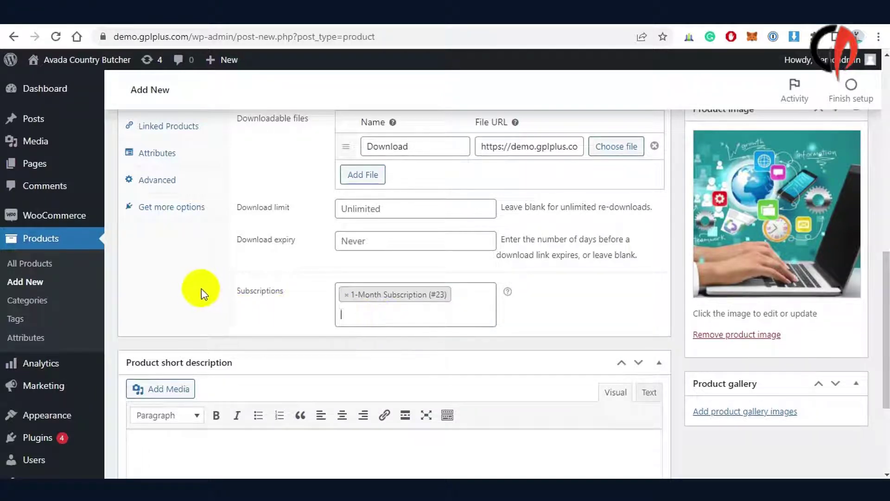
Publish the Service/Downloadable product and open the list of all products
scroll(791, 302, up, 15)
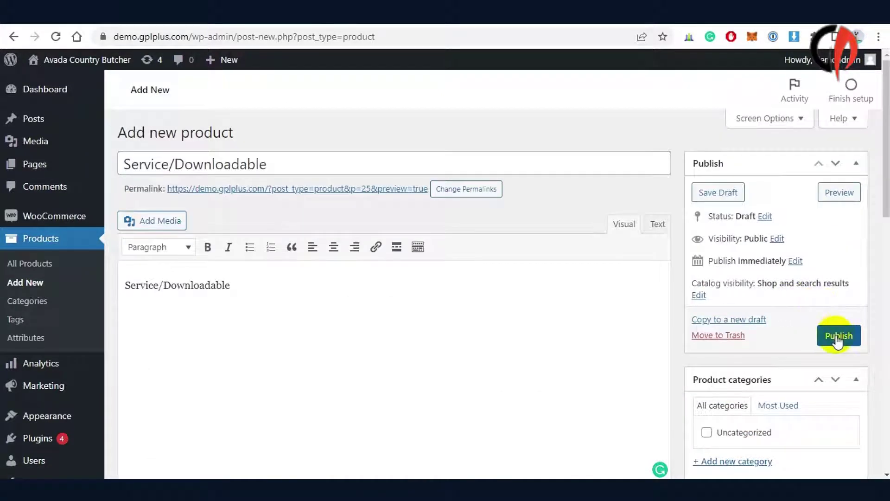
click(837, 338)
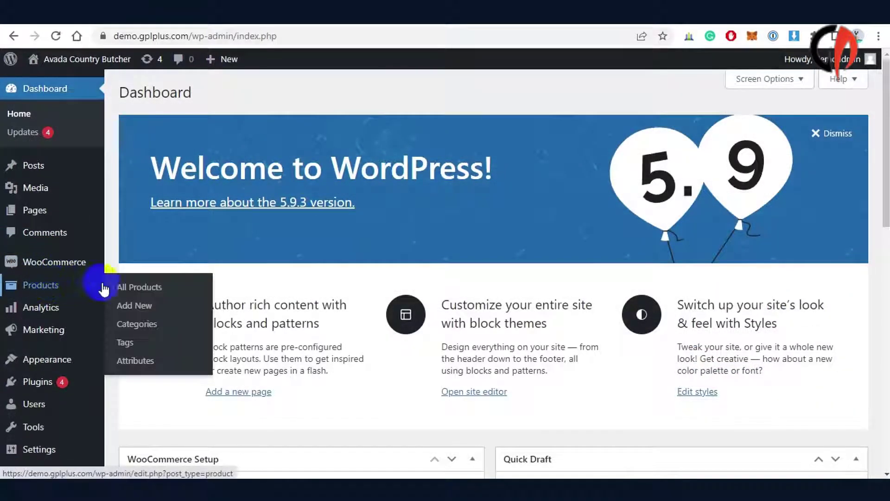
click(120, 286)
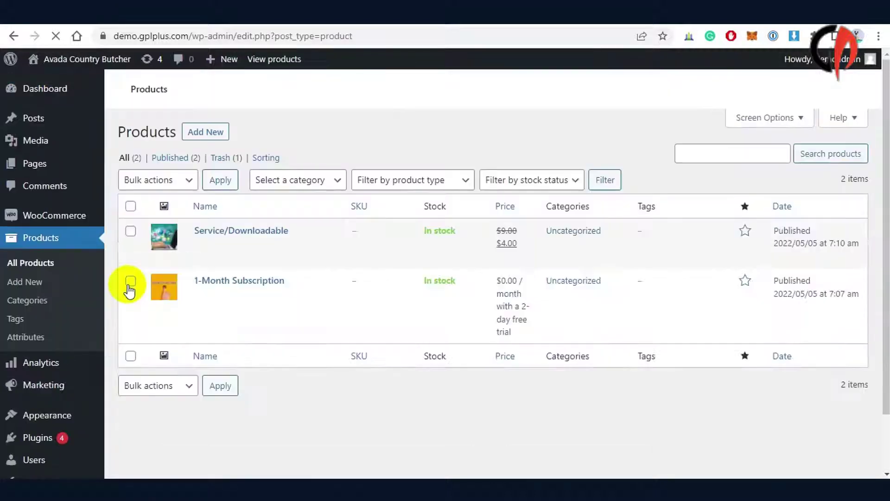
View the Service/Downloadable product on the storefront and check its title and prices
mouse_move(329, 249)
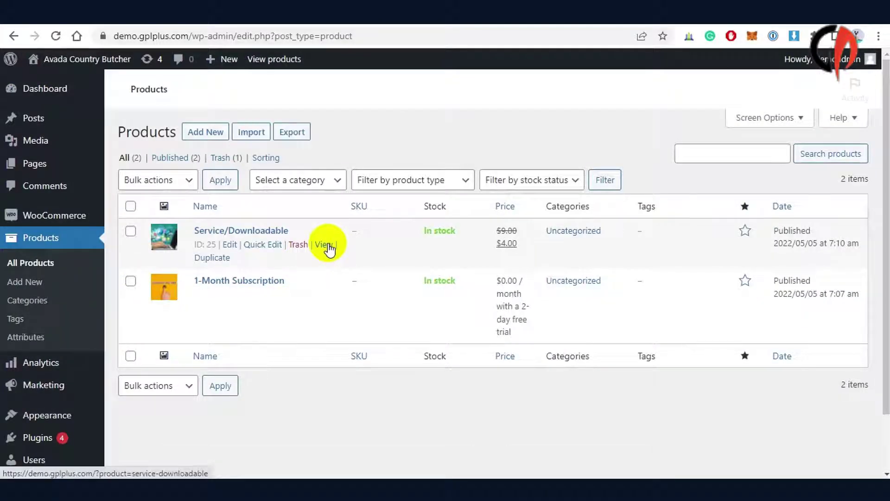
mouse_move(320, 284)
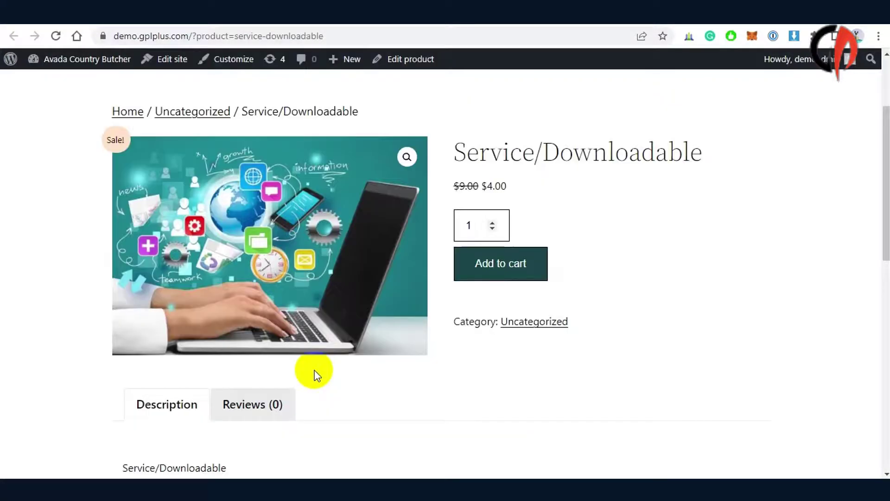
drag(453, 153, 722, 147)
click(722, 146)
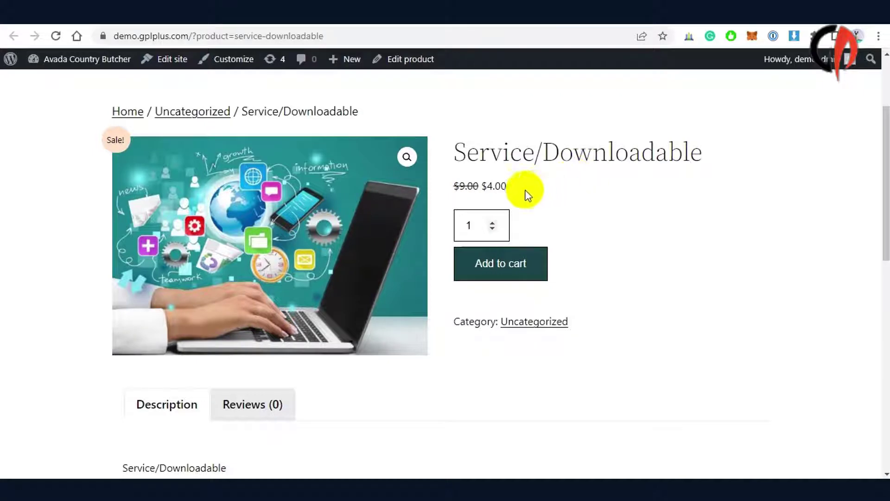
drag(527, 195, 457, 188)
click(443, 190)
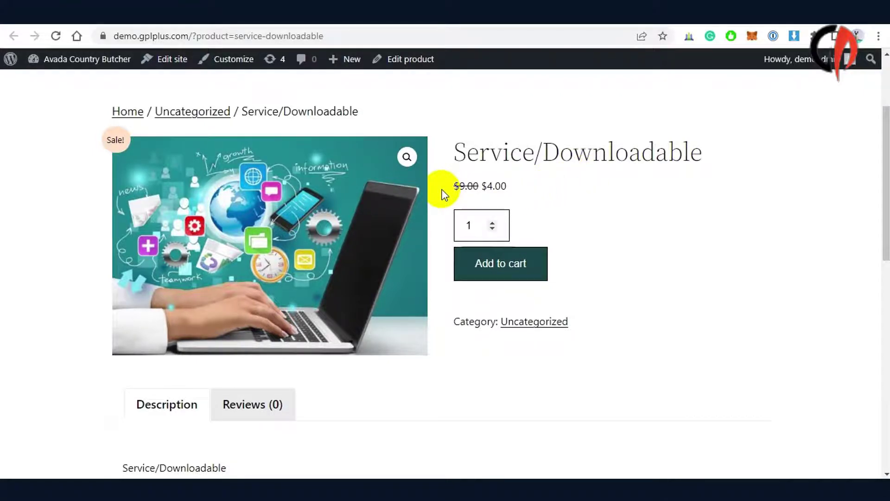
Switch to the 1-Month Subscription storefront page and check its title and free trial terms
key(ctrl+Tab)
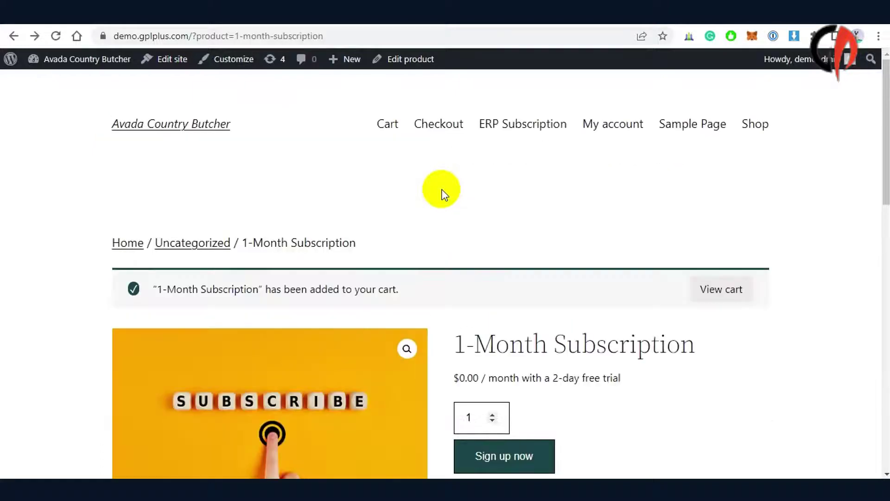
scroll(441, 194, down, 4)
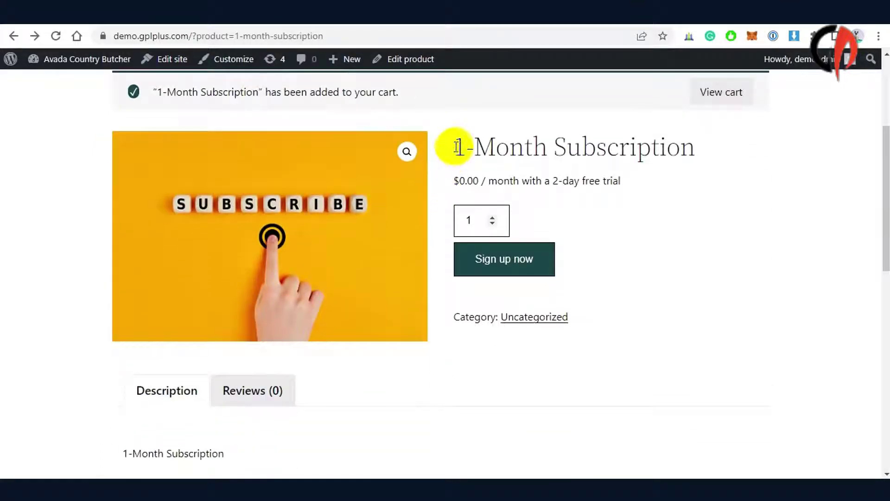
drag(458, 147, 707, 139)
click(719, 193)
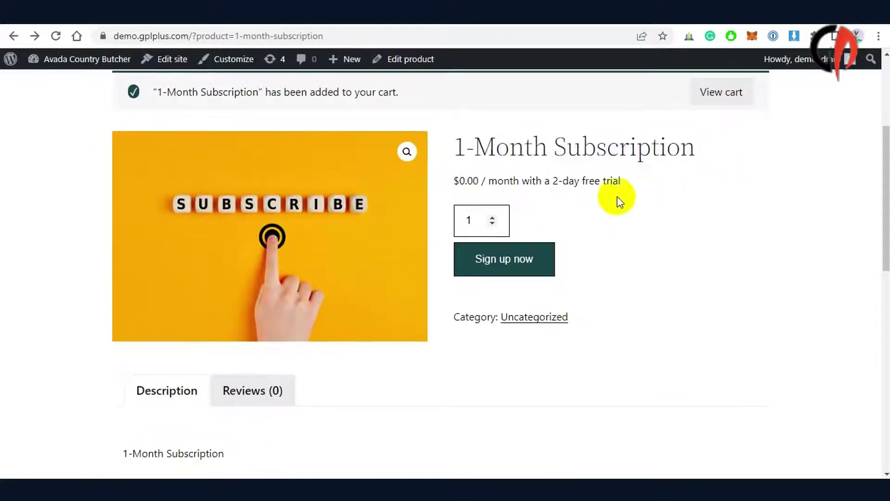
drag(556, 180, 620, 180)
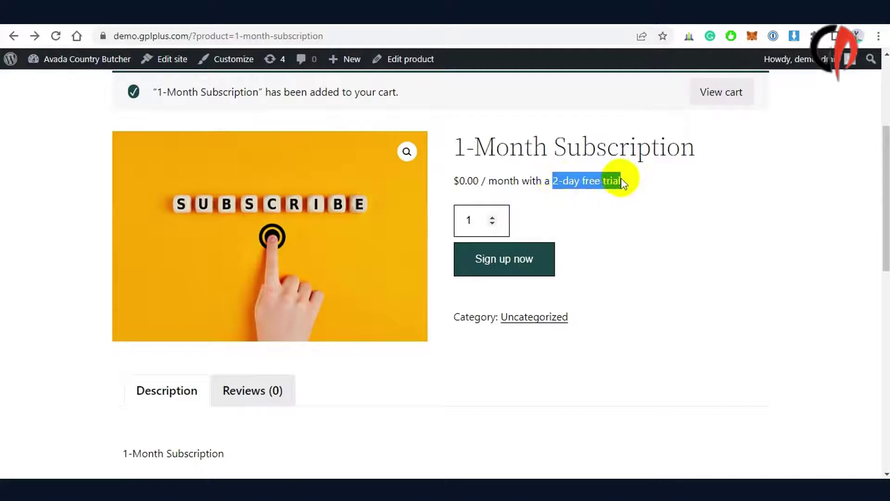
click(652, 193)
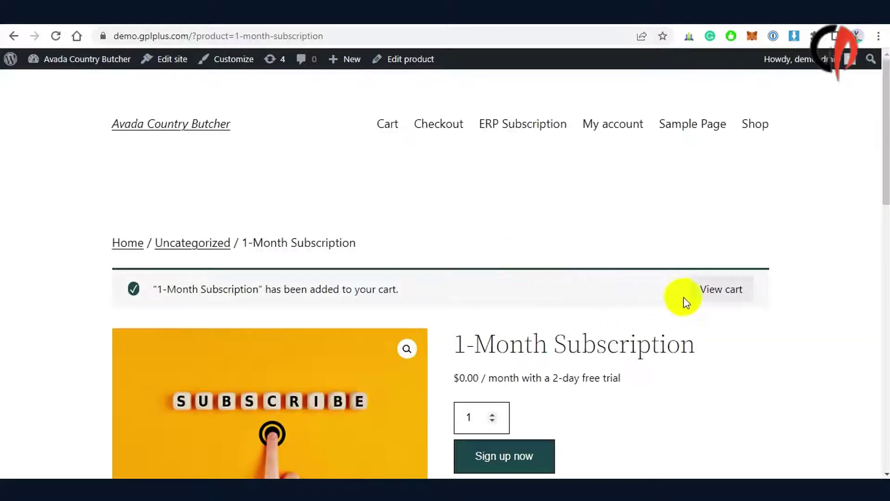
View the cart with the 1-Month Subscription and proceed to checkout
click(717, 294)
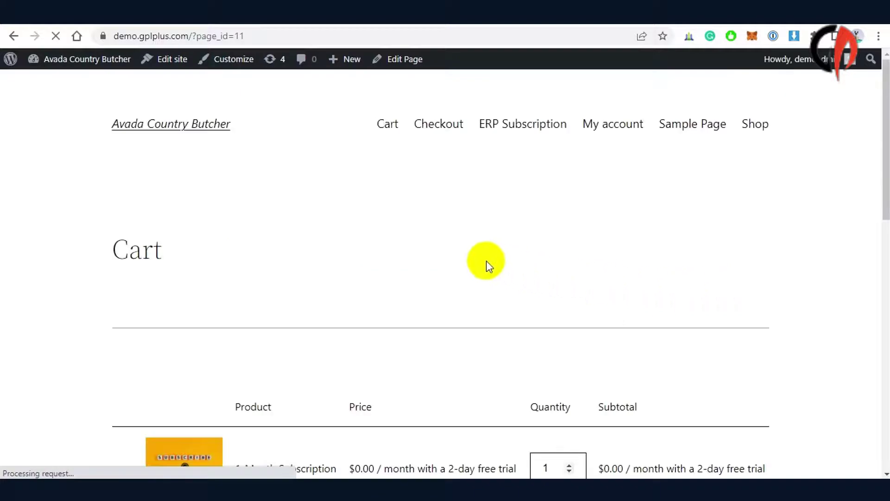
scroll(486, 261, down, 10)
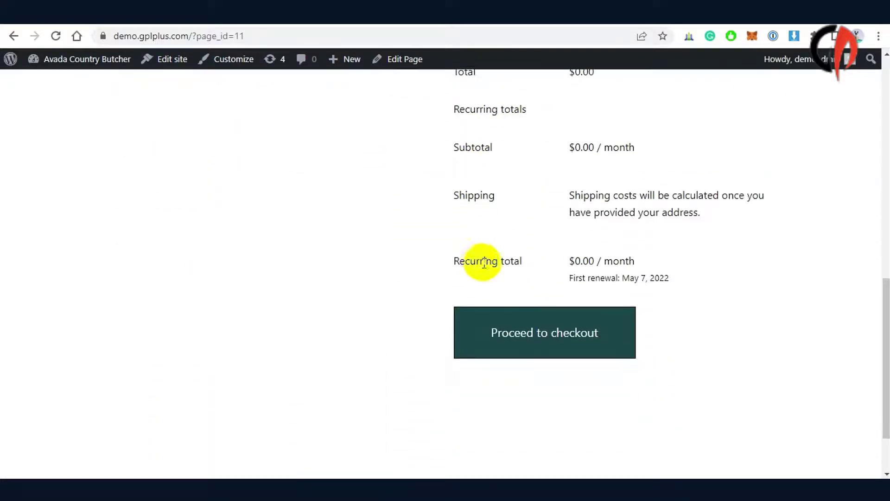
click(527, 338)
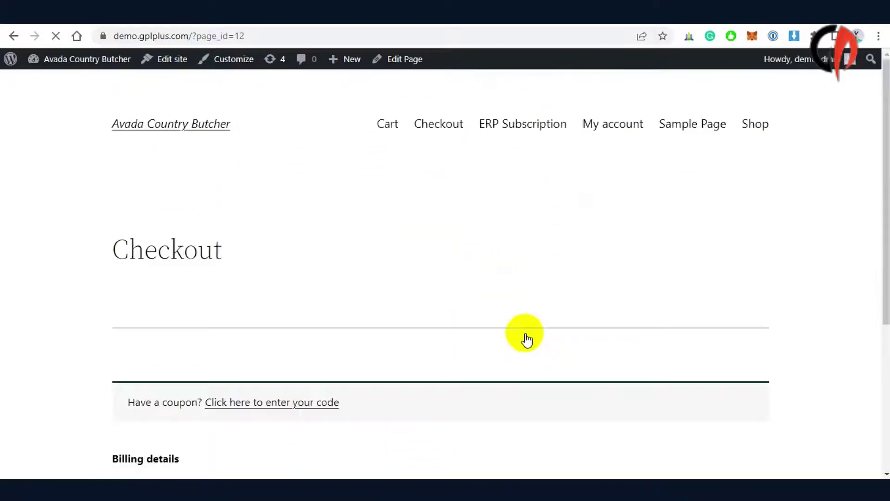
Fill in the customer's first name, last name and the company name "test" in the billing details
scroll(525, 333, down, 8)
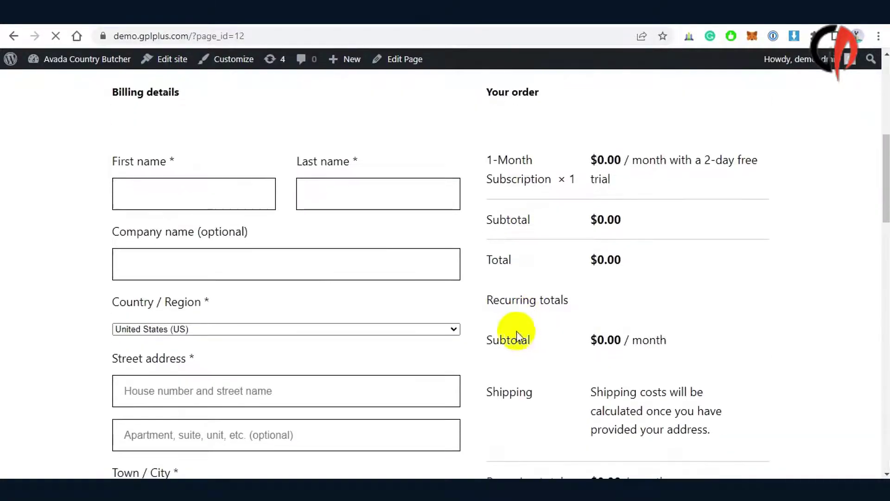
click(170, 191)
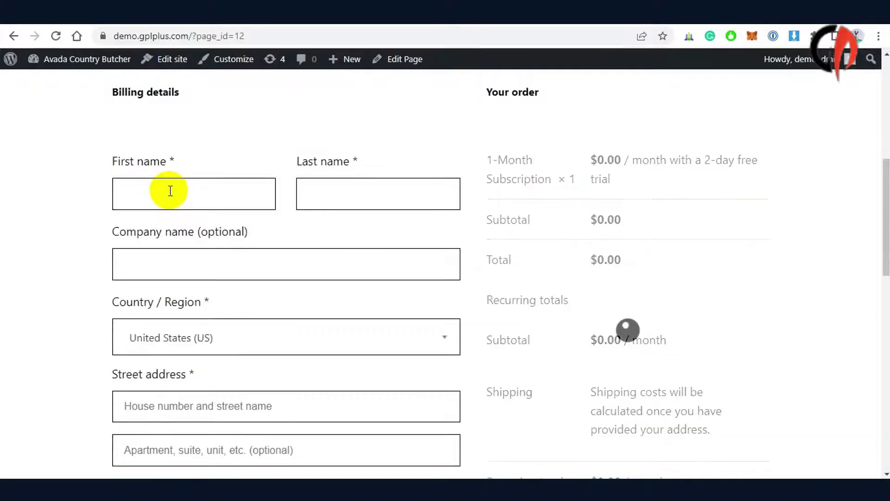
click(170, 191)
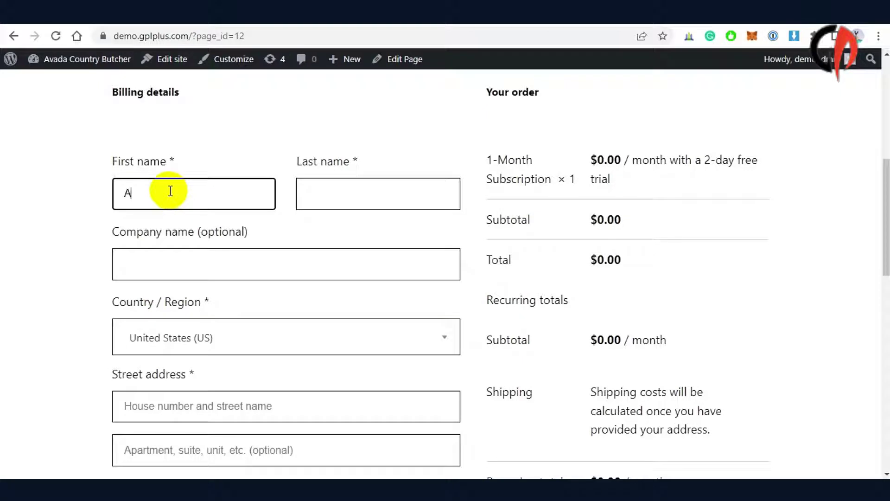
text(Name)
key(Tab)
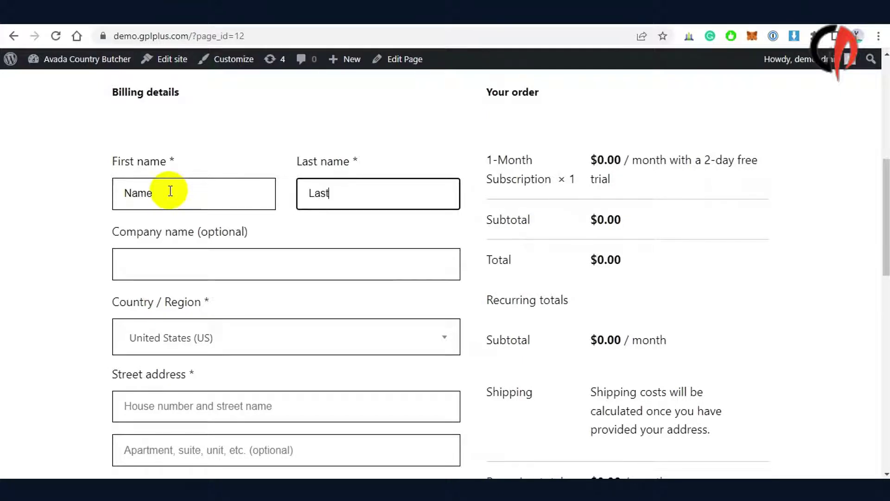
key(Tab)
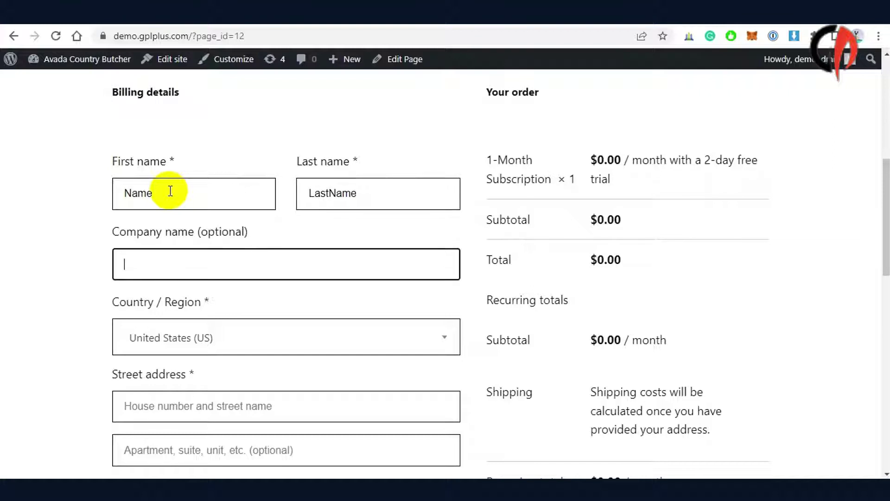
scroll(163, 259, down, 4)
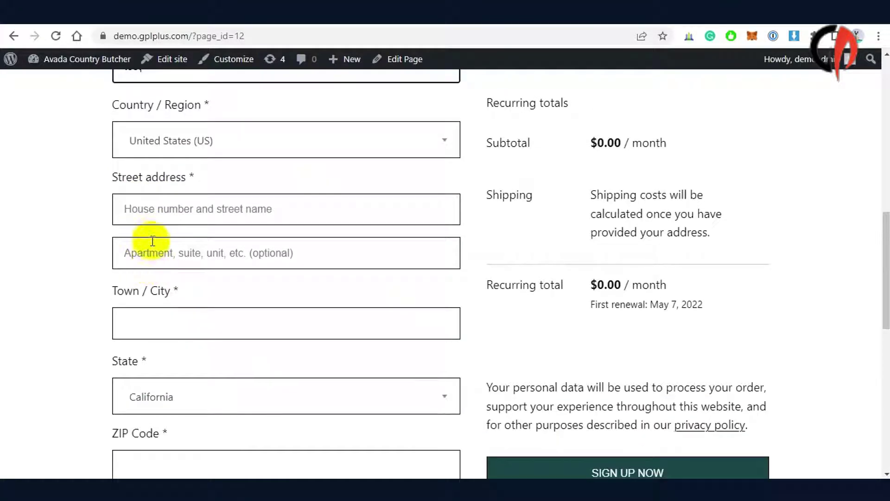
Fill in the billing street address, town and ZIP code
click(158, 214)
text(te)
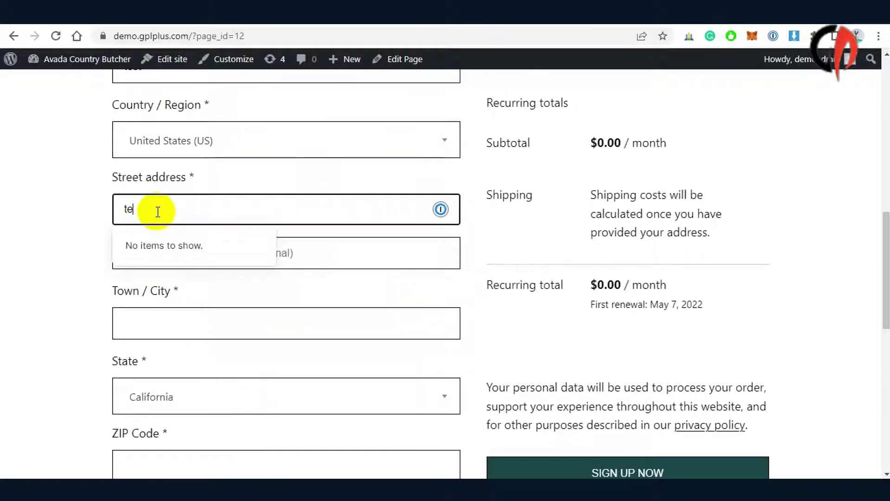
text(st addres)
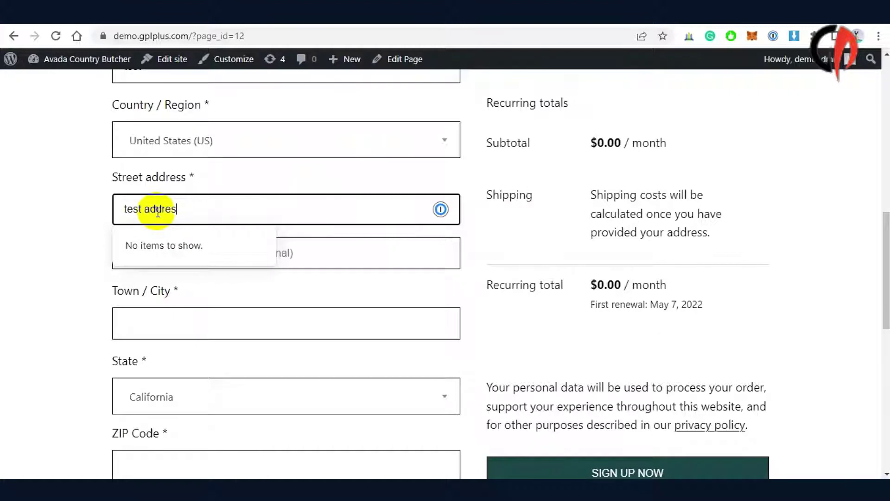
text(s)
click(163, 337)
text(Bo)
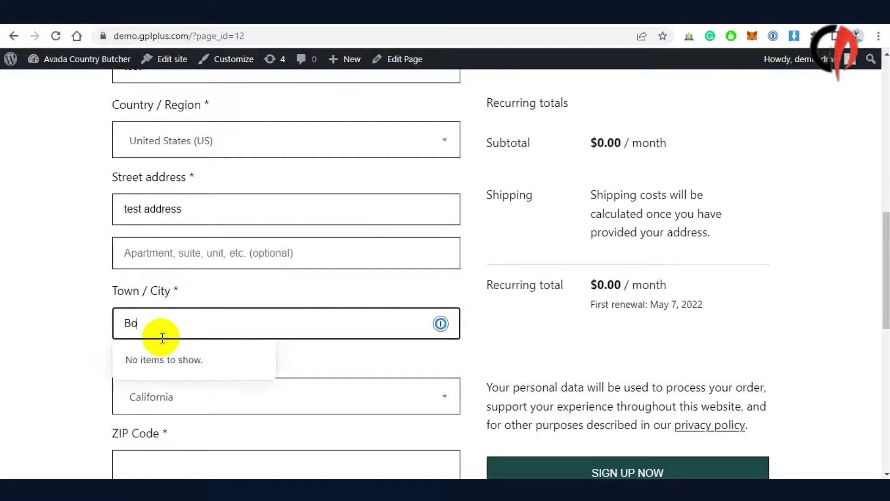
text(ston)
scroll(47, 341, down, 3)
click(138, 333)
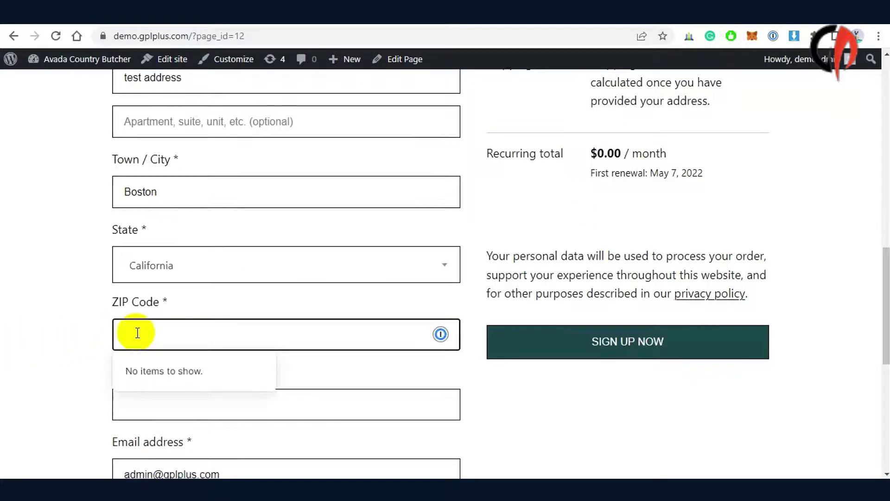
text(02128)
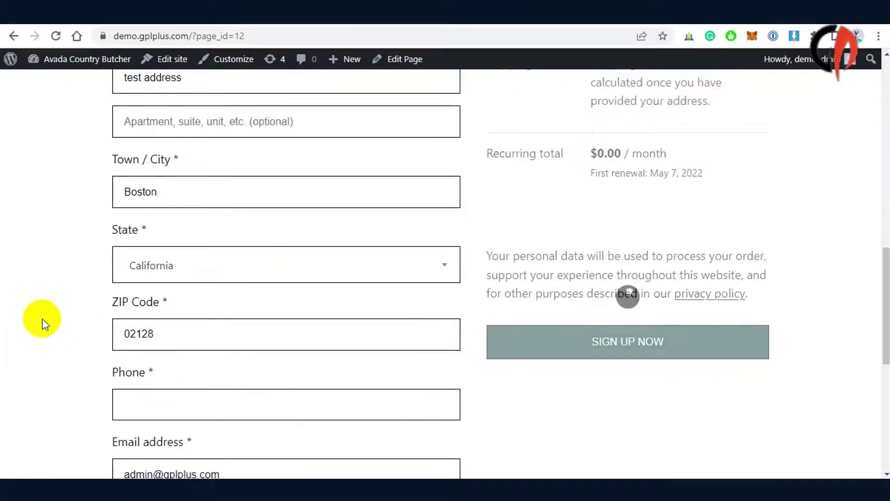
Enter the billing phone number and submit the subscription sign-up
scroll(42, 320, down, 3)
click(167, 270)
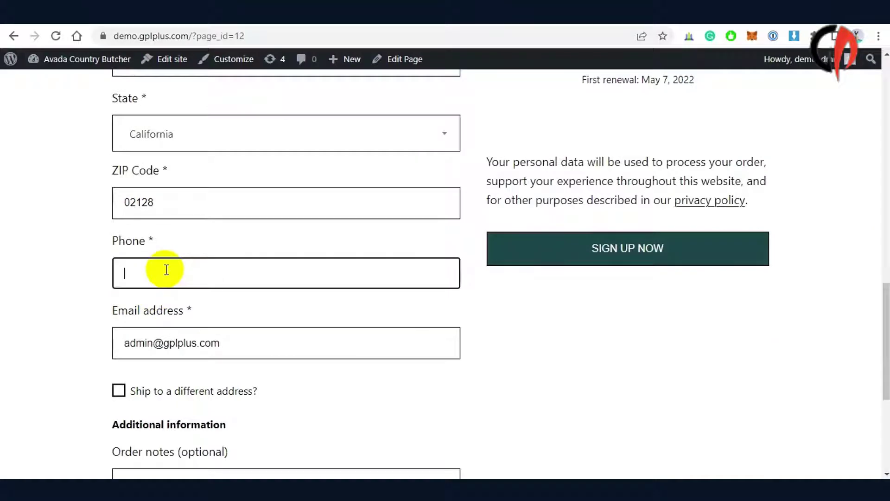
text(00000000000000)
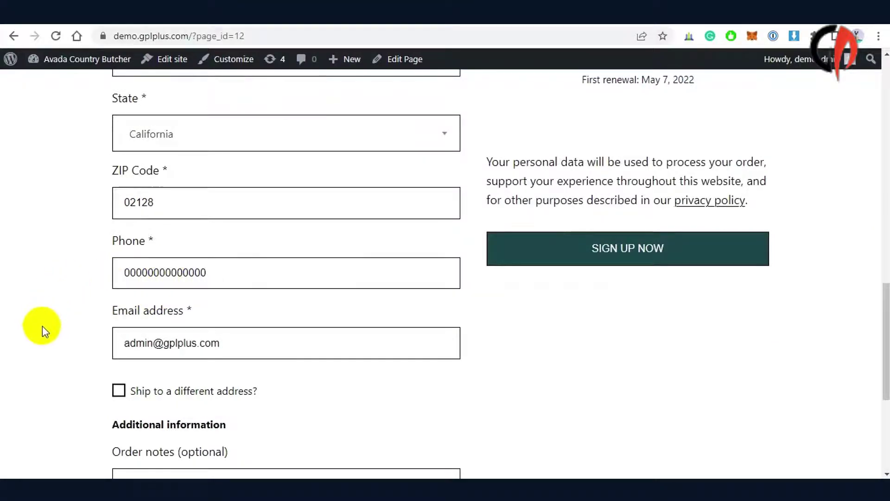
scroll(95, 340, down, 3)
scroll(139, 339, down, 2)
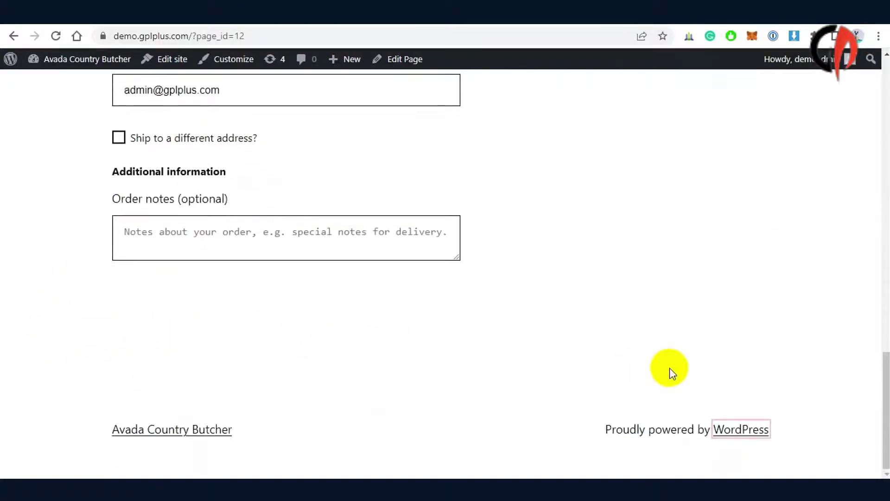
scroll(670, 368, up, 7)
click(629, 327)
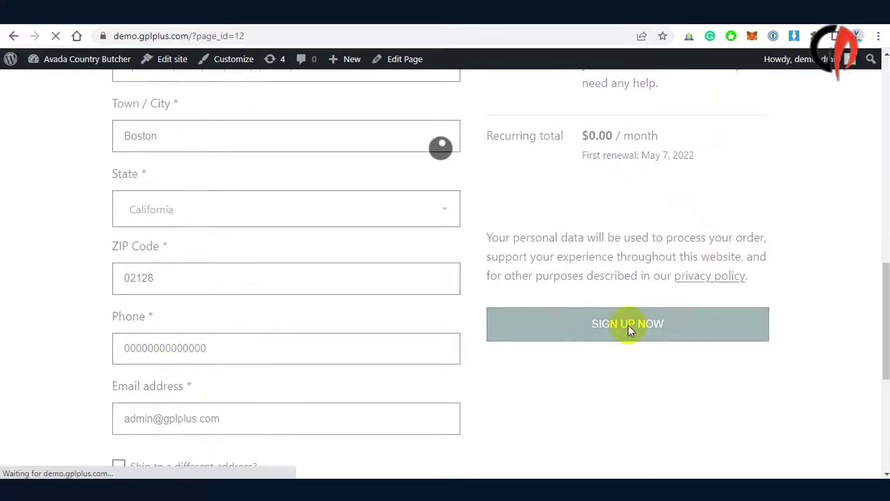
Review the order confirmation, including the order details and related subscriptions
scroll(119, 284, down, 3)
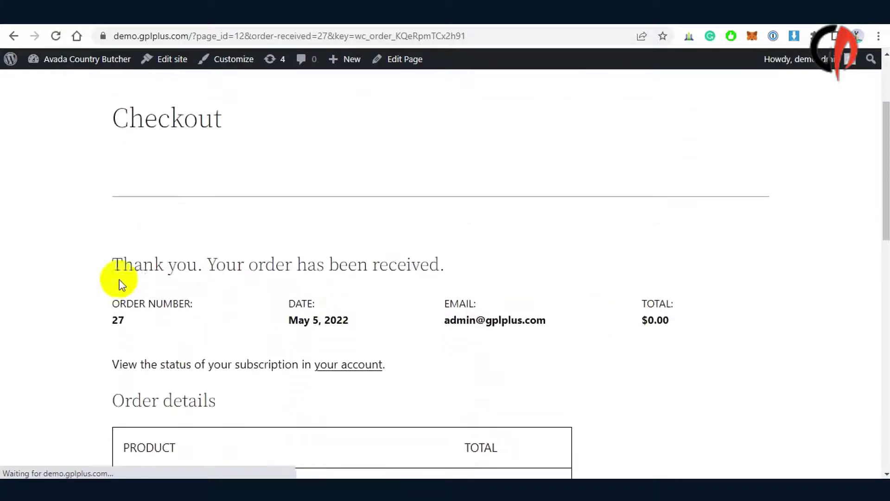
drag(113, 263, 461, 265)
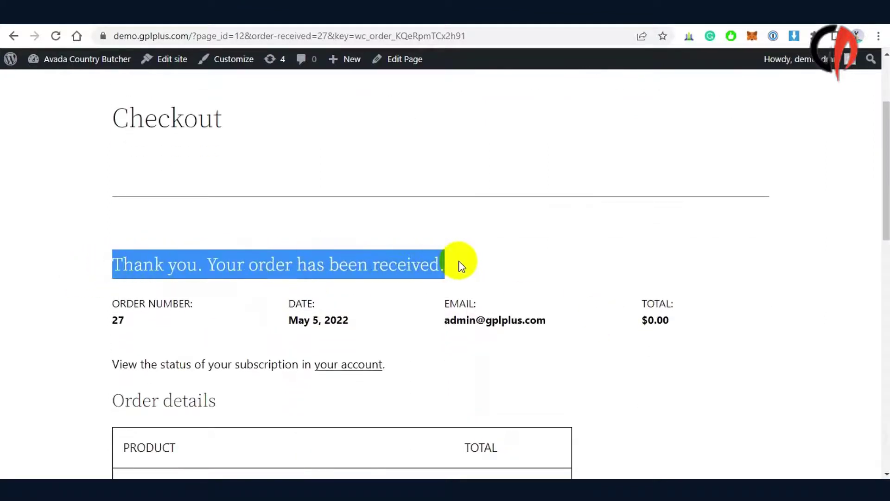
scroll(662, 258, down, 7)
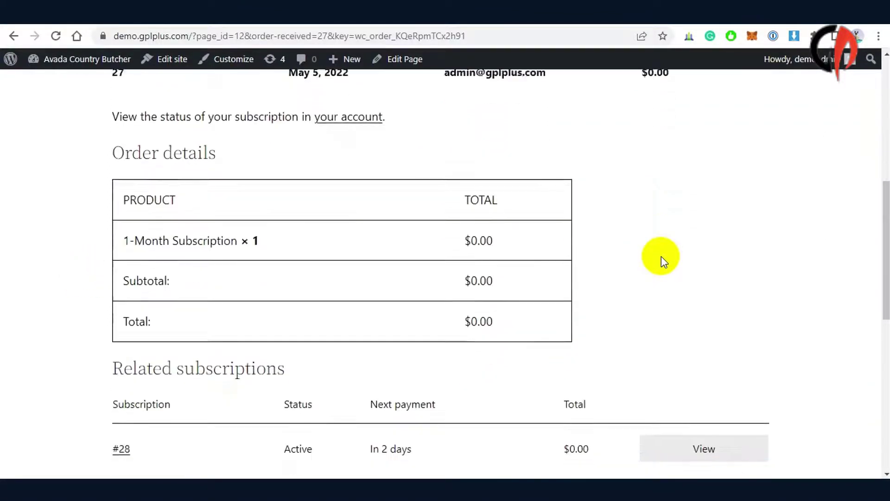
scroll(662, 257, down, 4)
scroll(662, 258, up, 8)
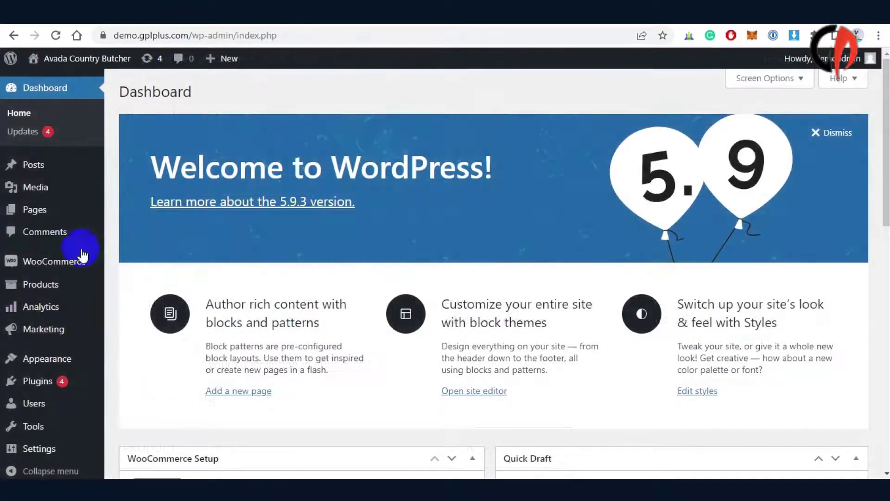
Return to the site admin, open the WooCommerce subscriptions list and check the new subscription's status
mouse_move(70, 263)
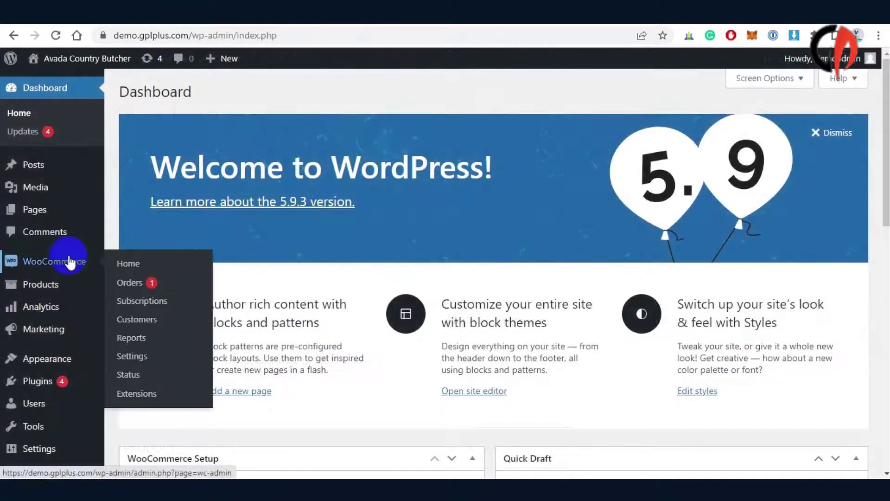
click(133, 307)
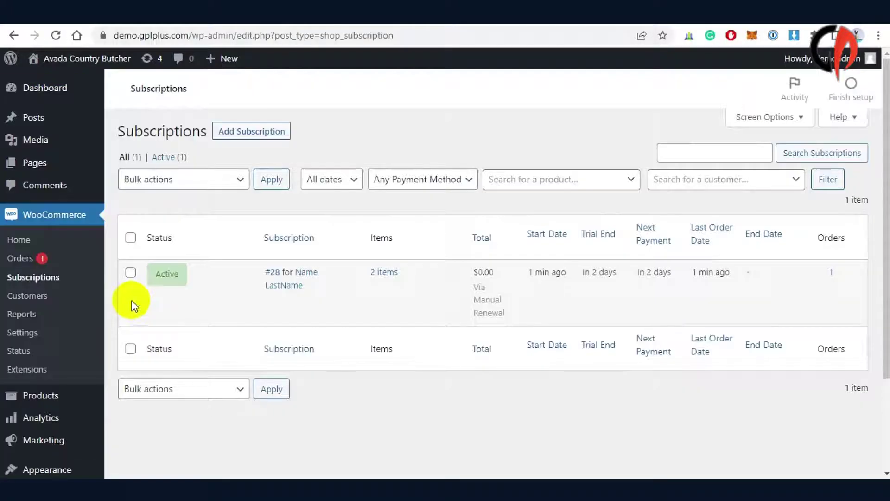
drag(150, 274, 181, 278)
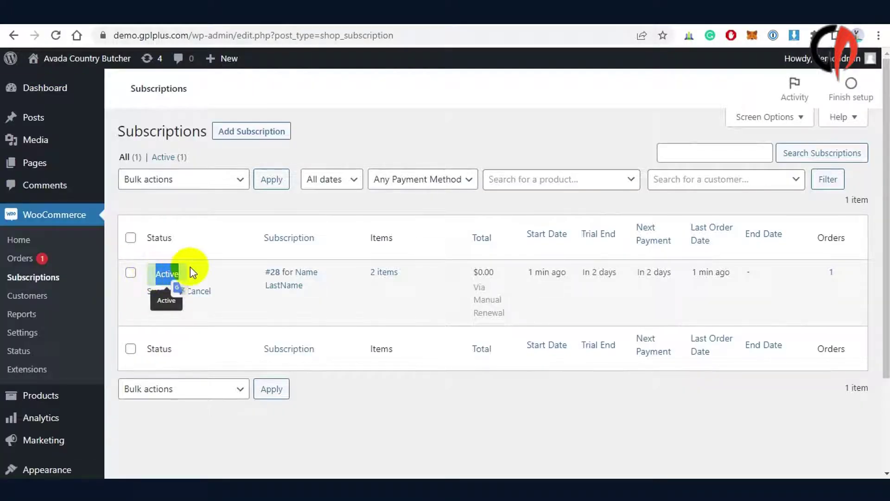
click(243, 202)
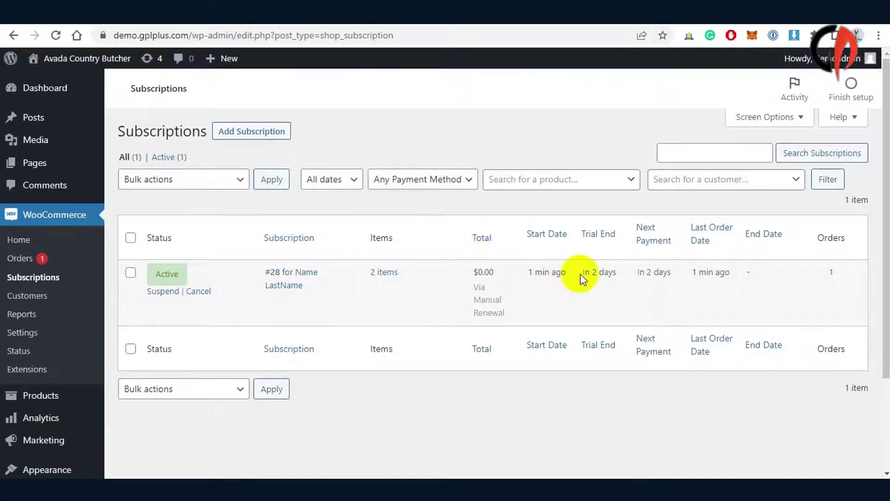
Check the new subscription's trial end date and open the list of all products
drag(584, 278, 617, 272)
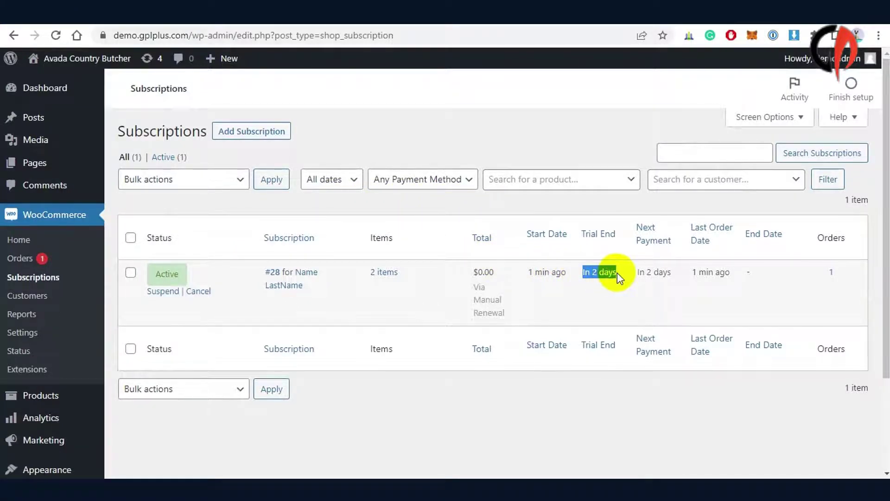
click(380, 133)
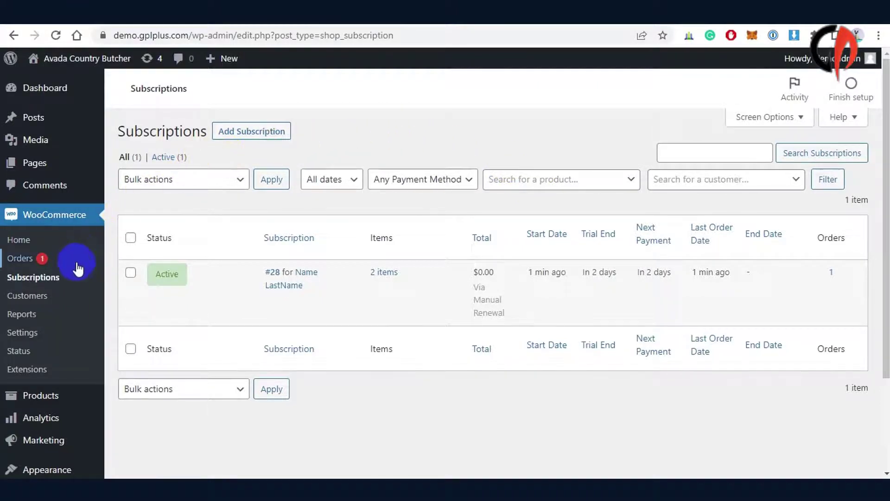
scroll(75, 271, down, 3)
mouse_move(68, 279)
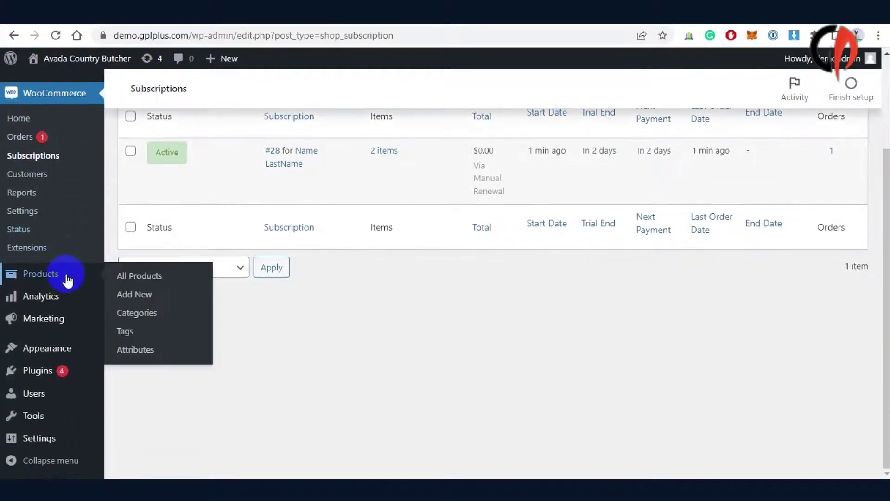
click(142, 281)
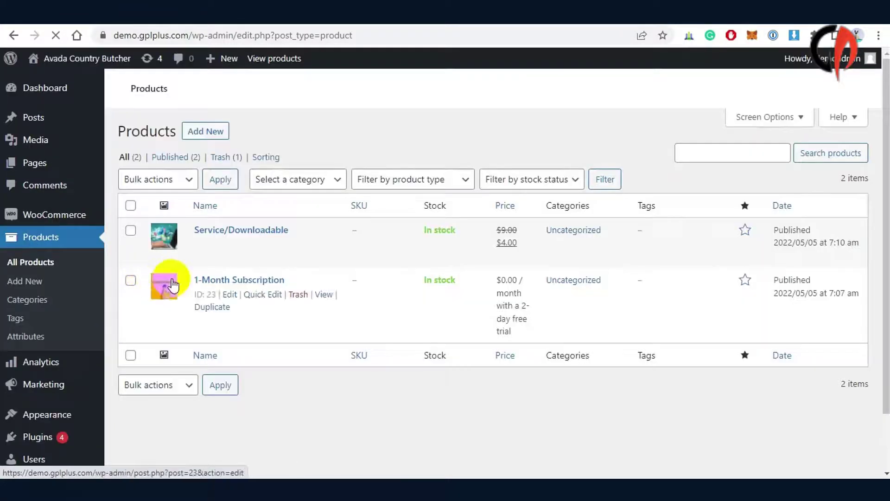
View the Service/Downloadable product on the storefront and check its regular and sale prices
mouse_move(278, 259)
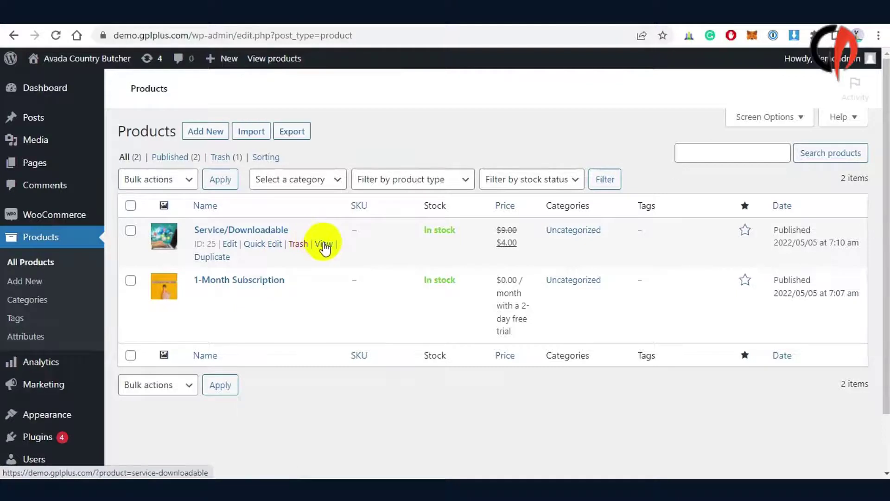
click(323, 244)
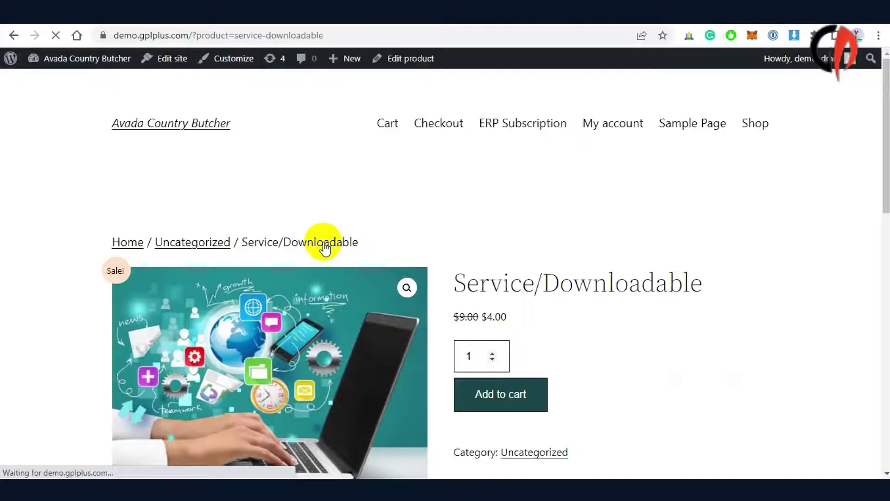
drag(453, 311, 461, 317)
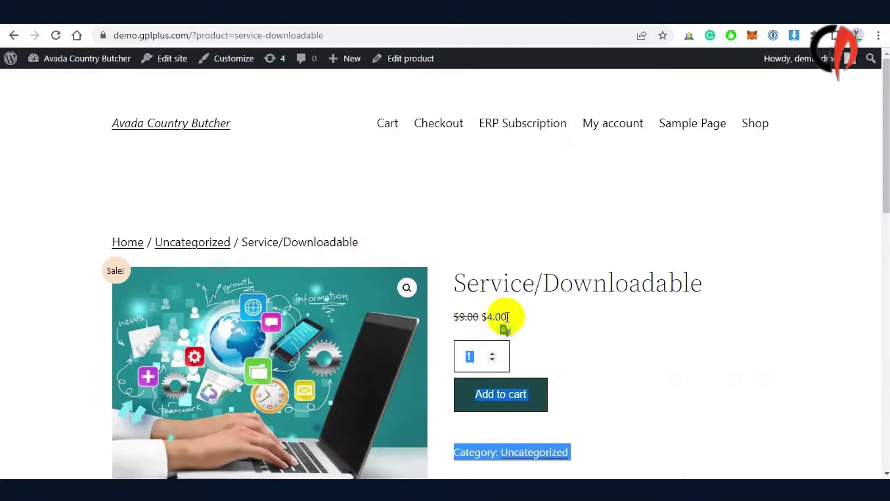
drag(518, 318, 454, 313)
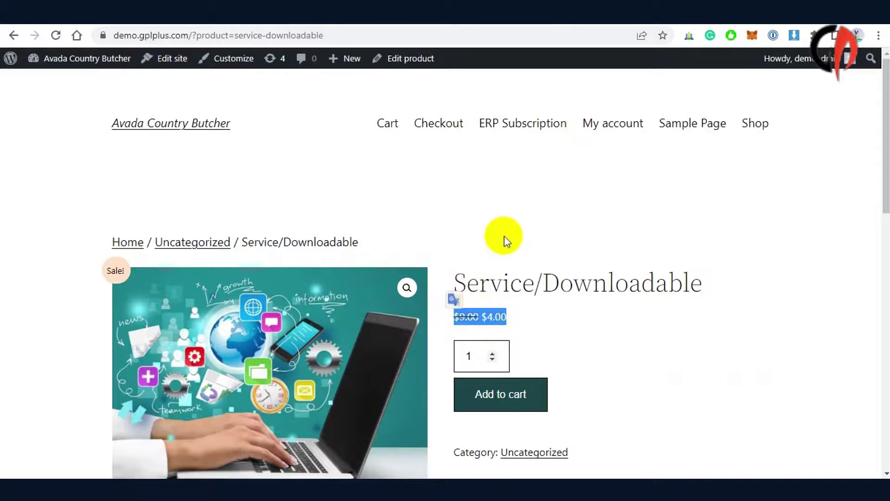
click(516, 216)
scroll(517, 216, down, 2)
scroll(517, 216, up, 1)
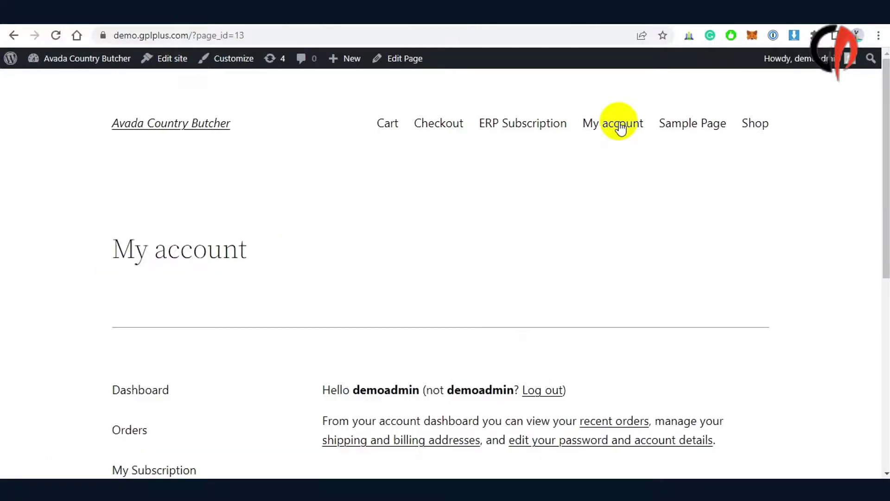
Open My Subscription in the storefront account and review the subscription's details, totals and downloads
scroll(621, 127, down, 4)
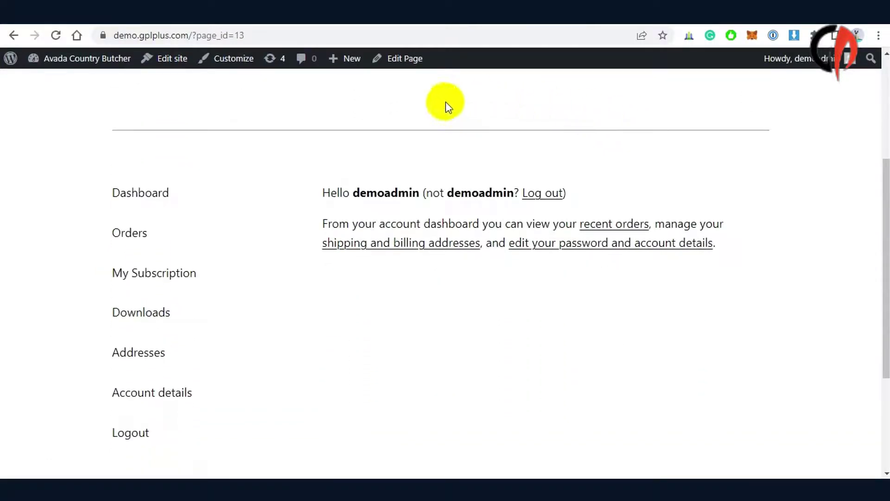
click(142, 276)
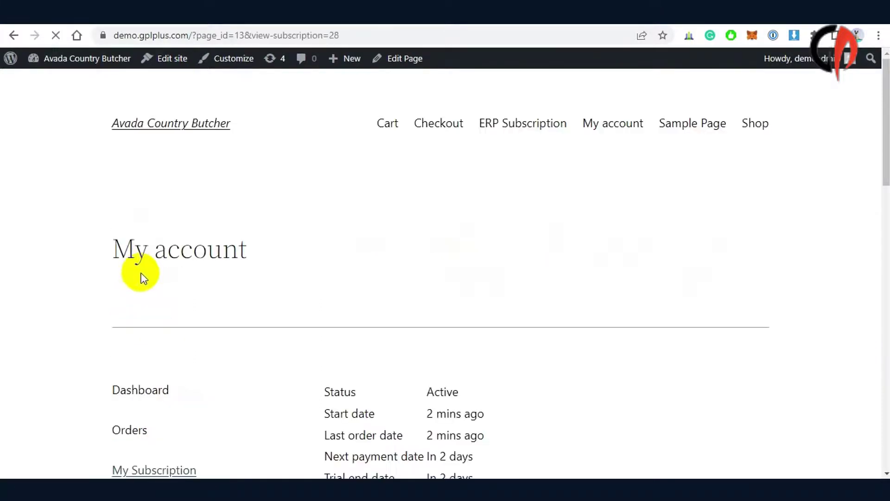
scroll(158, 276, down, 2)
scroll(176, 274, down, 2)
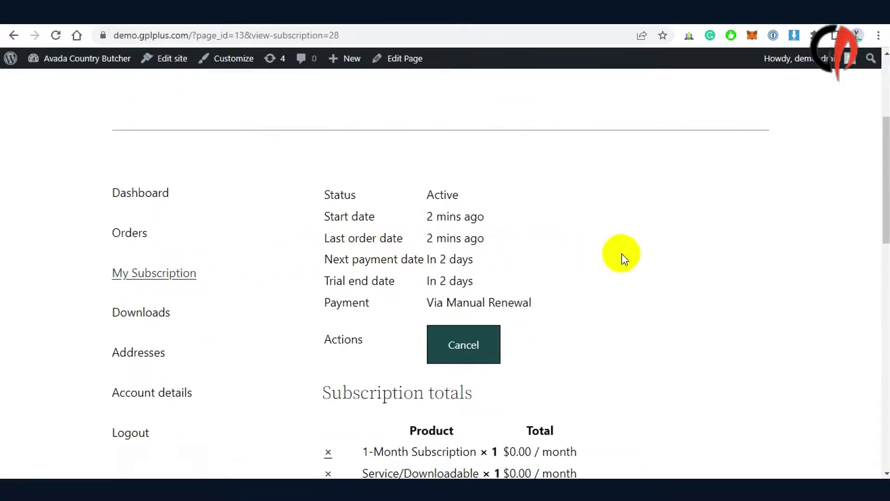
scroll(624, 257, down, 5)
scroll(624, 258, down, 4)
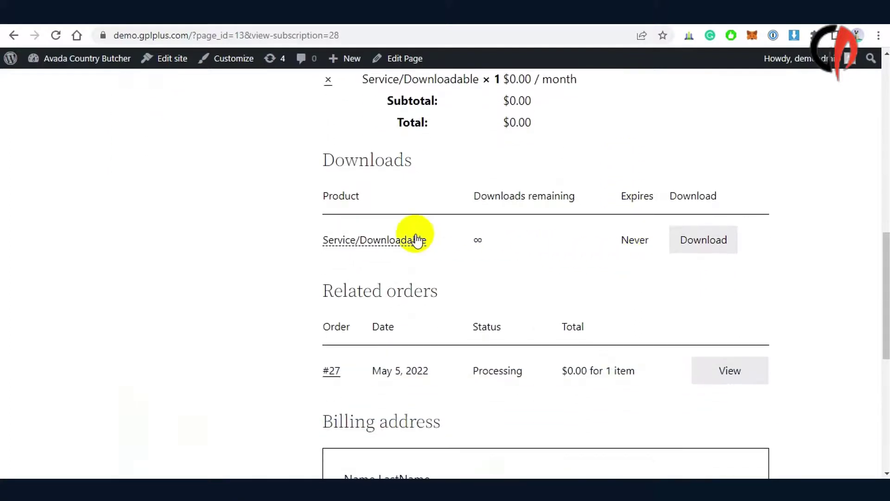
Download the Service/Downloadable file from the subscription's downloads and open download-image.jpg
drag(314, 240, 642, 239)
click(807, 241)
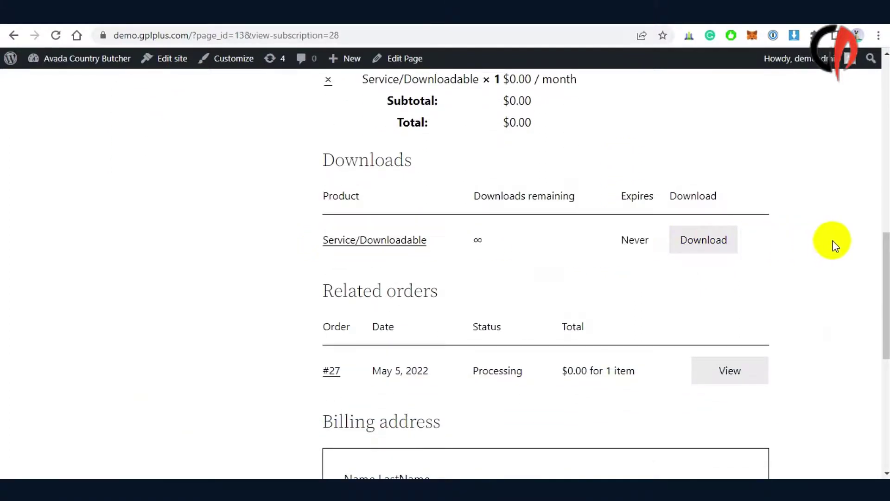
click(701, 242)
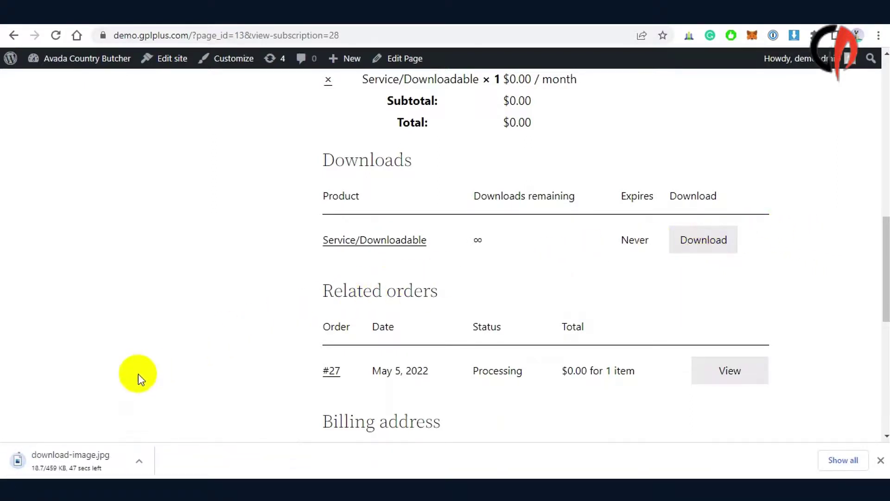
click(58, 457)
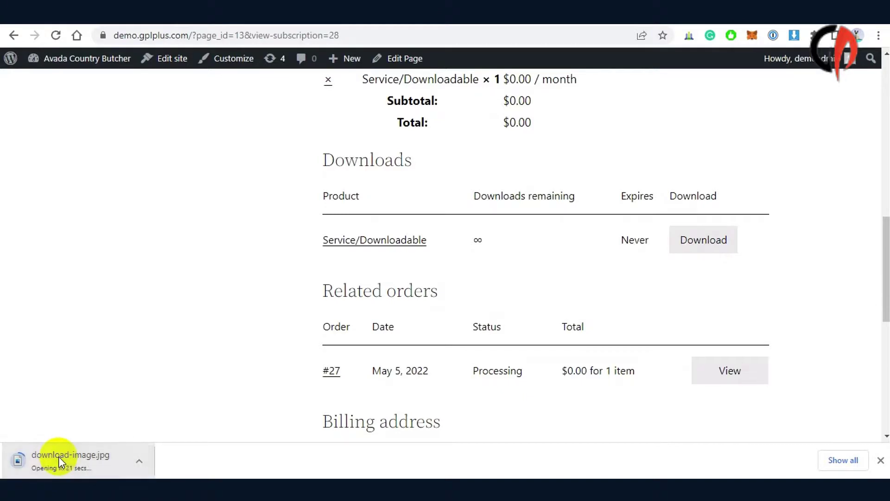